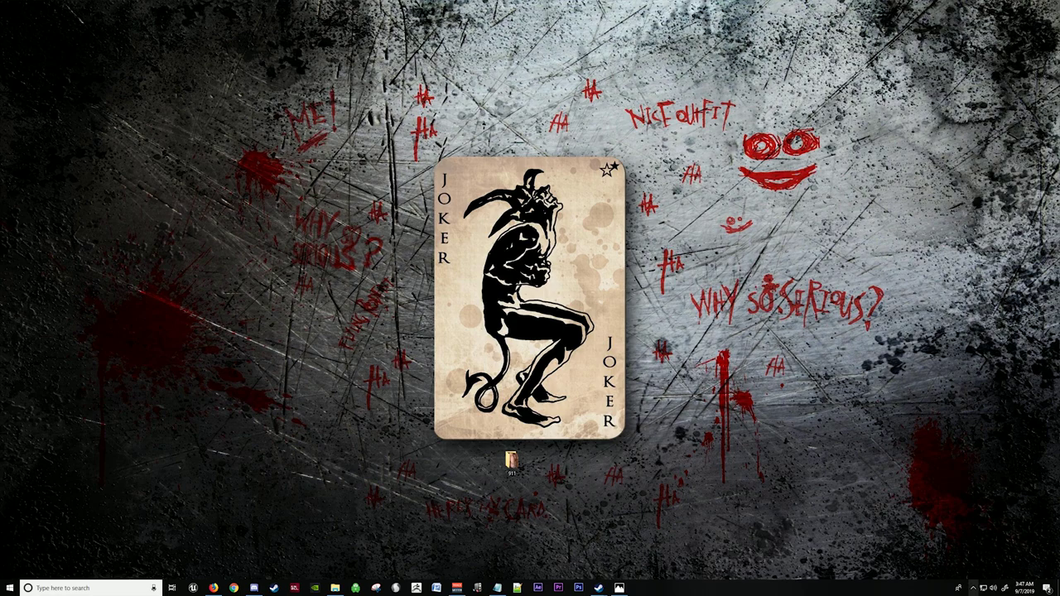
Step: Open Control Panel and display its settings by Category
click(973, 588)
click(965, 555)
click(83, 588)
text(control)
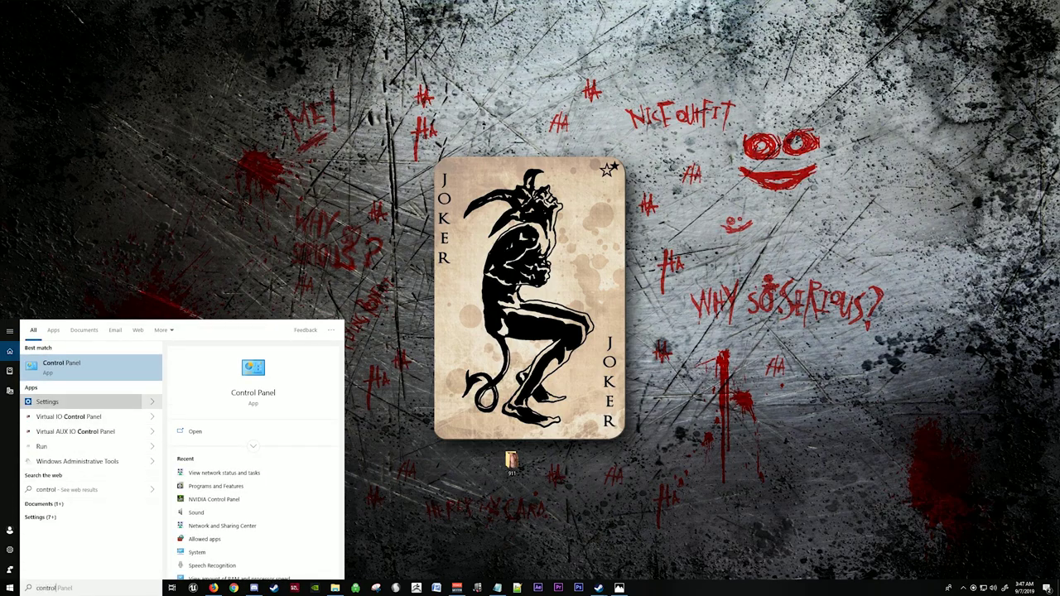
key(Return)
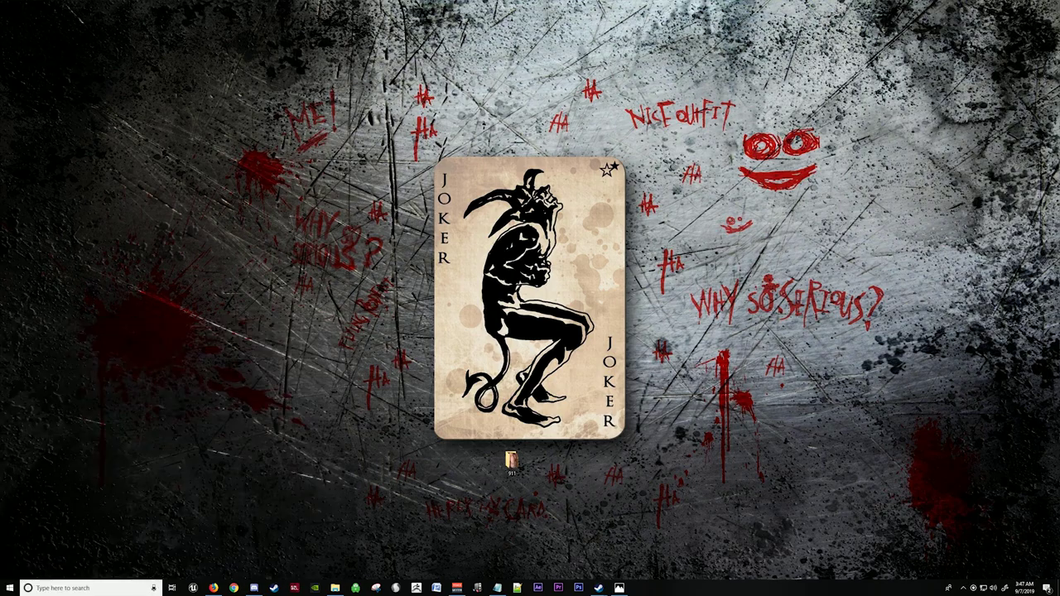
click(771, 87)
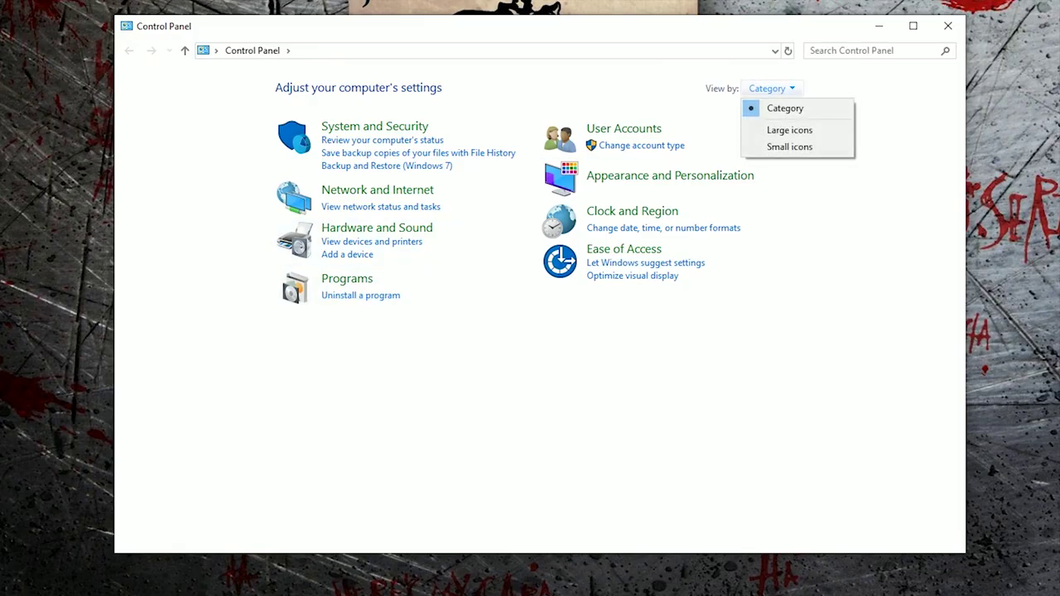
click(784, 107)
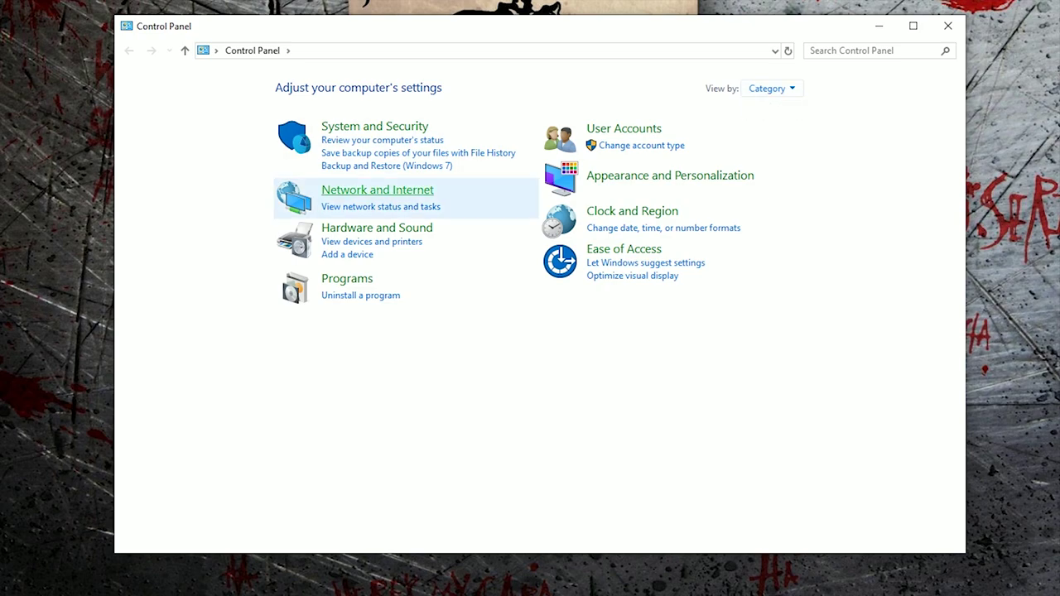
Step: Go to the network adapter list and open the properties of the Ethernet connection
click(380, 207)
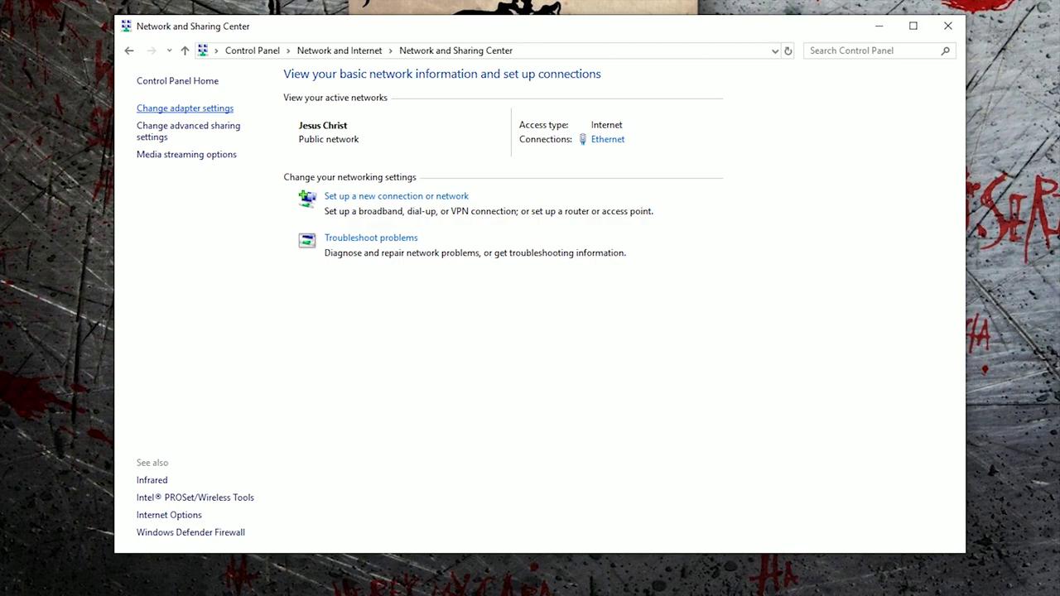
click(184, 107)
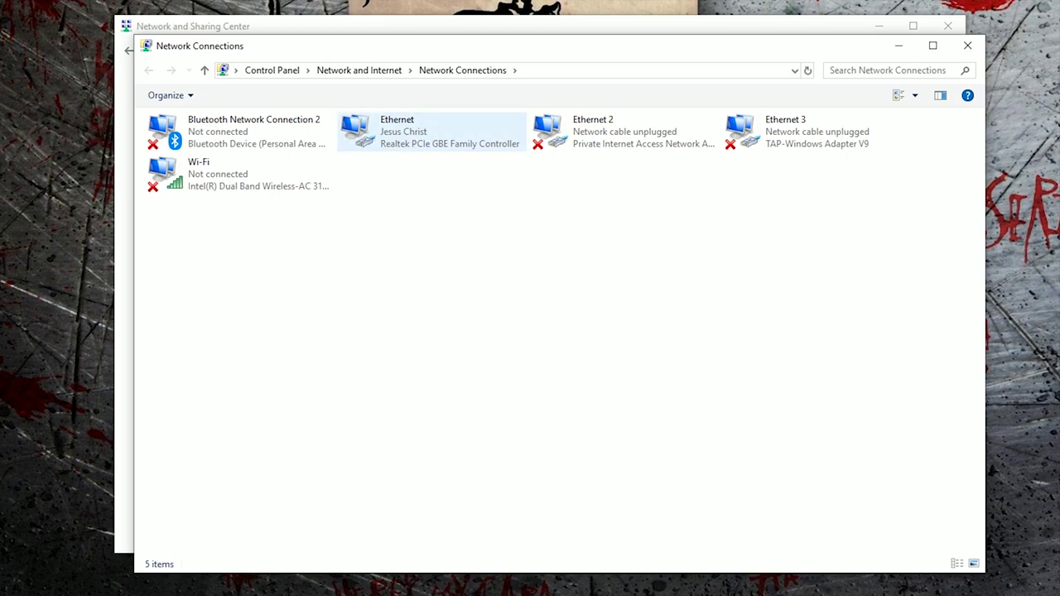
right_click(407, 138)
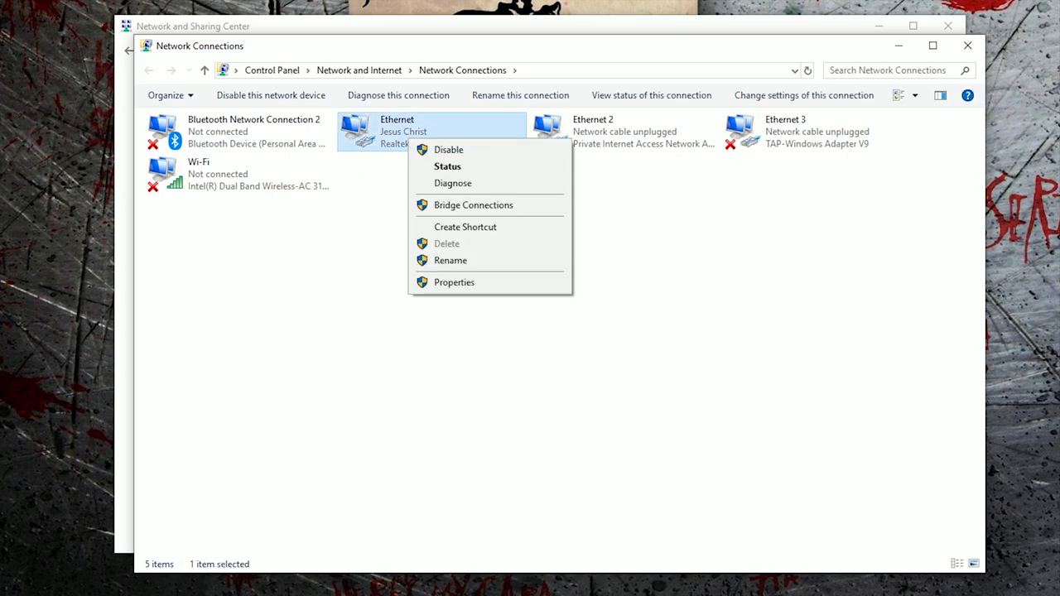
click(454, 283)
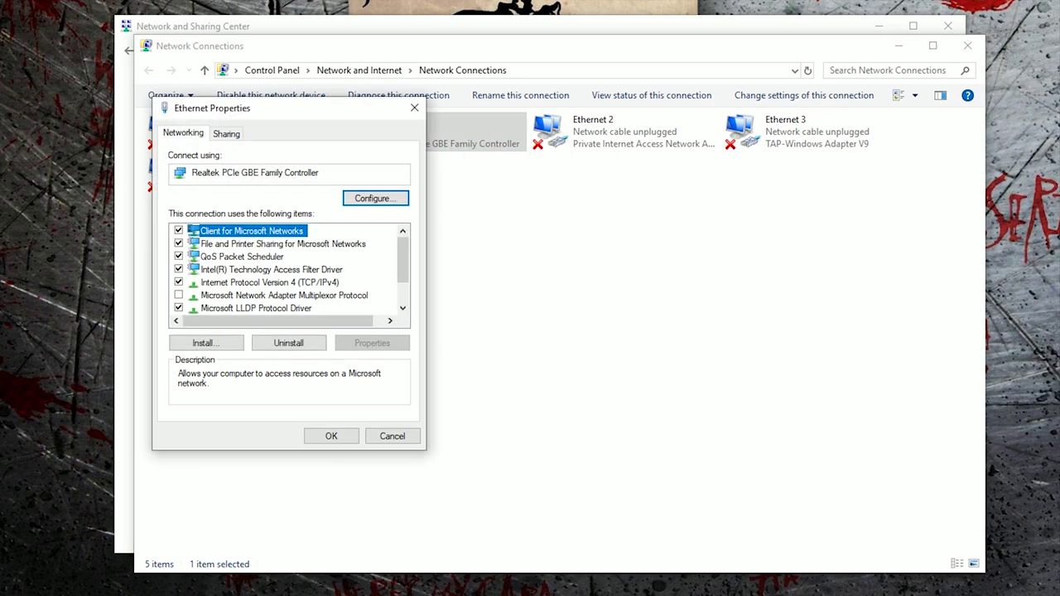
Step: Open the connection's Internet Protocol Version 4 (TCP/IPv4) properties and switch to a manually specified IP address
click(269, 282)
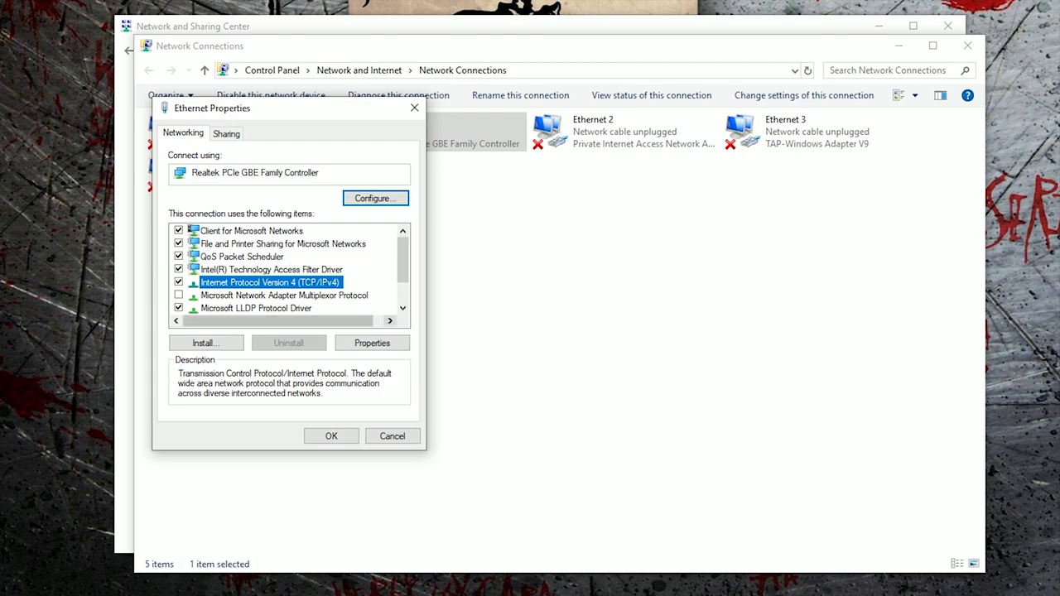
click(372, 343)
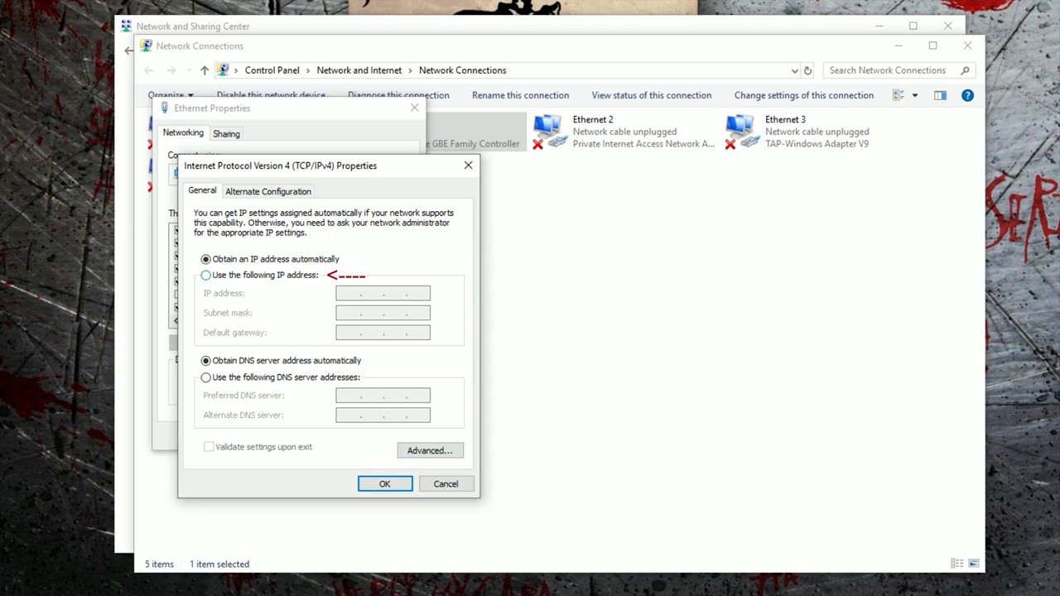
click(206, 274)
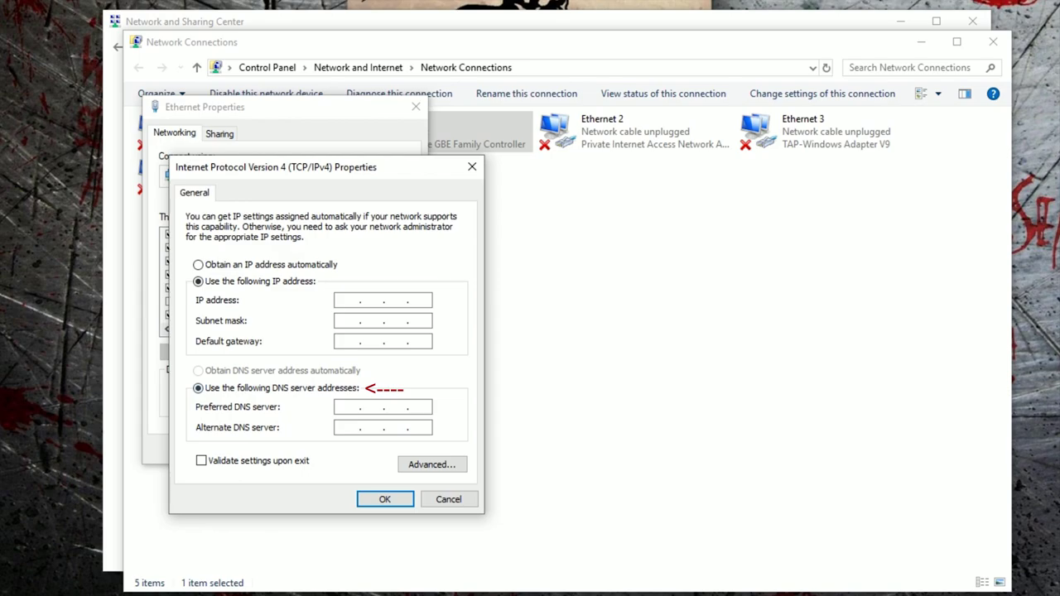
drag(323, 167, 218, 145)
Step: Open Command Prompt and run ipconfig/all to list the network configuration
click(90, 588)
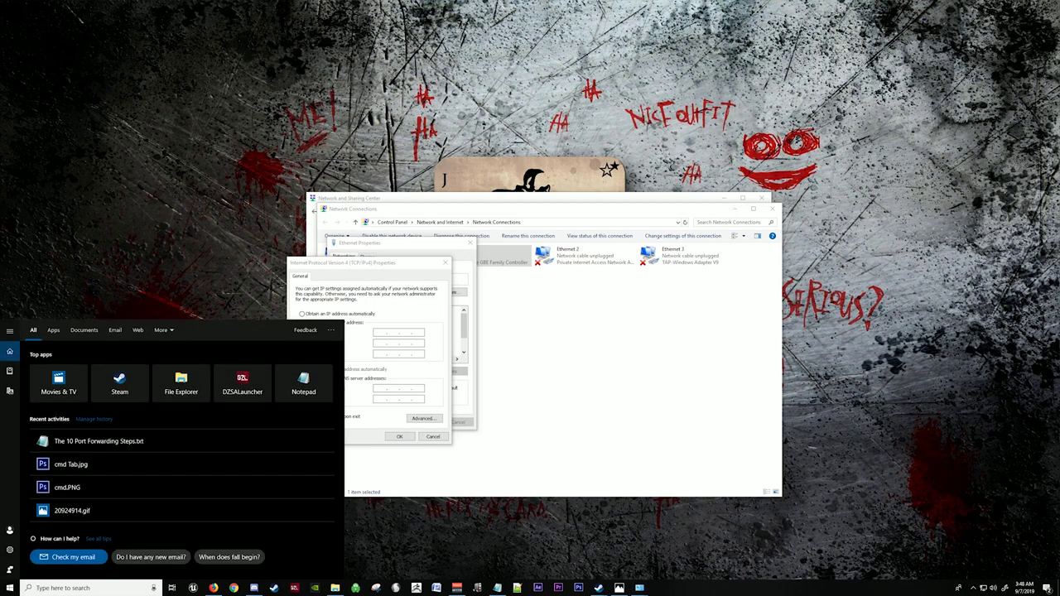
text(cmd)
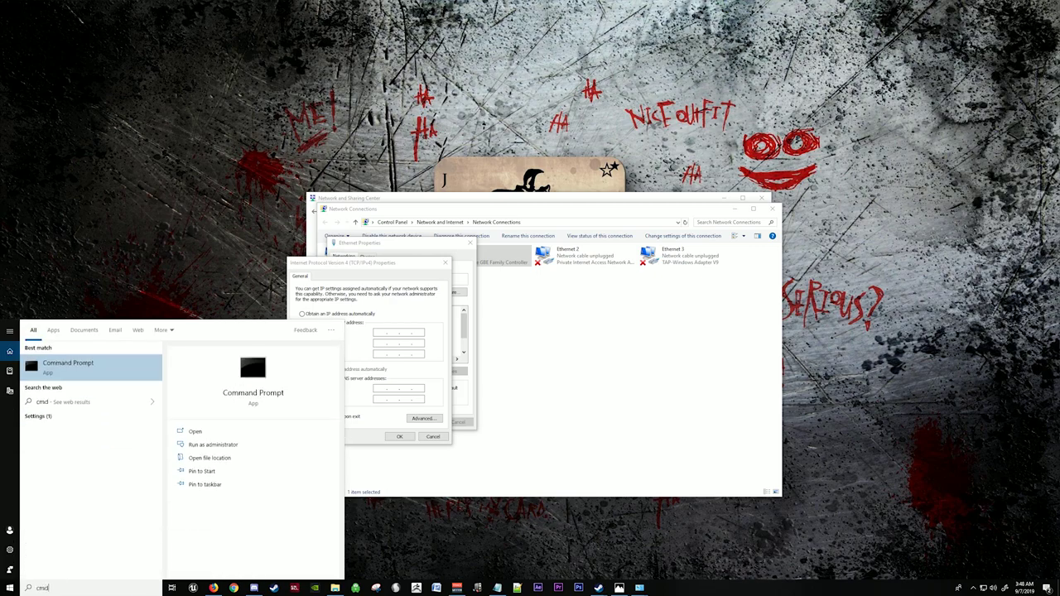
key(Return)
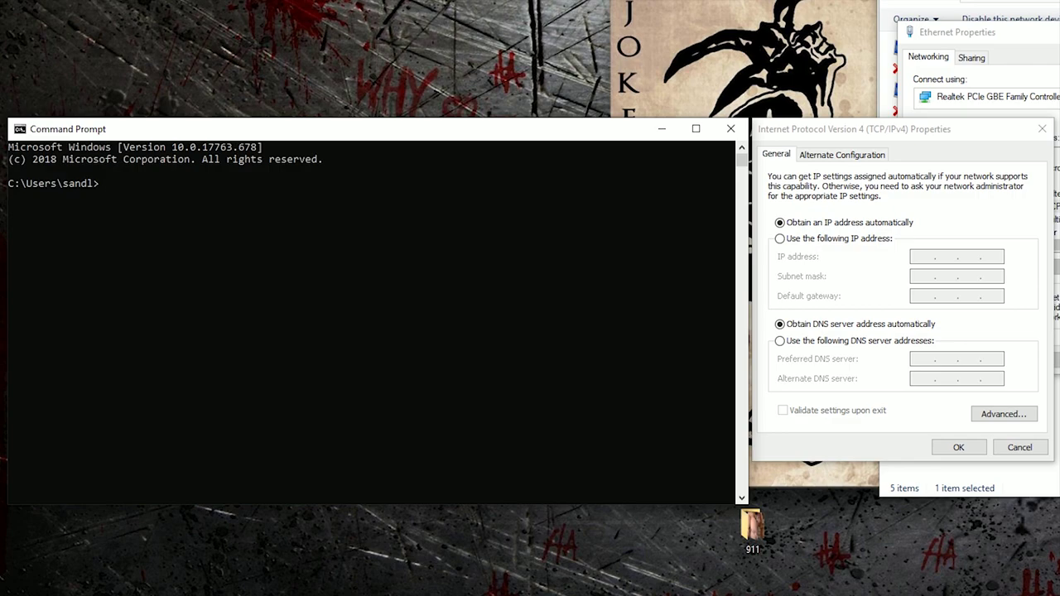
text(ipconfig/all)
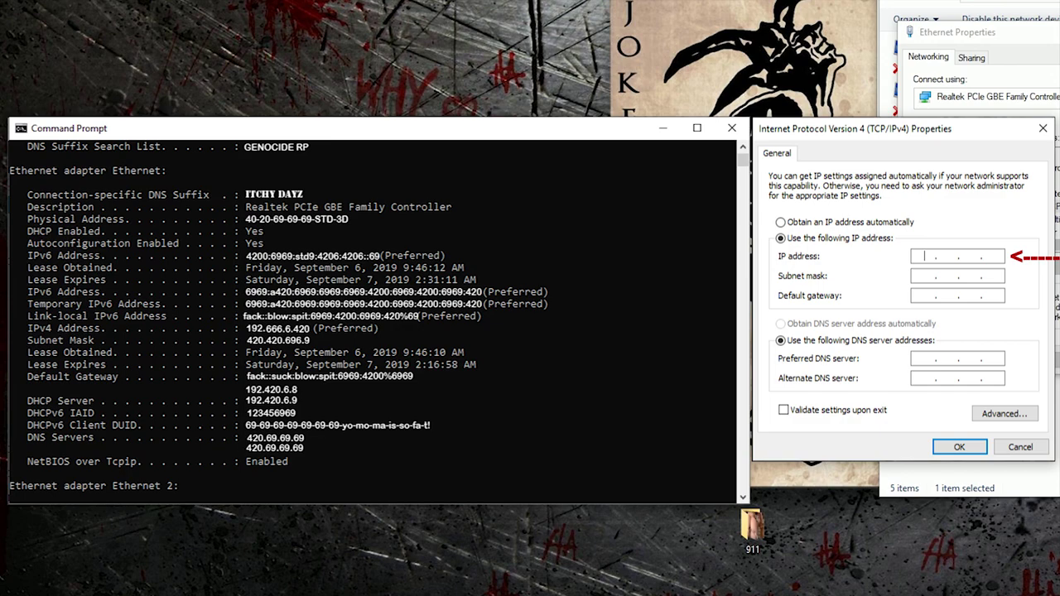
Step: Set the IP address to 192.666.6.420, the subnet mask to 420.420.699.9 and the default gateway to 192.420.6.8
text(192.666.6.420)
key(Tab)
text(420.420.699.9)
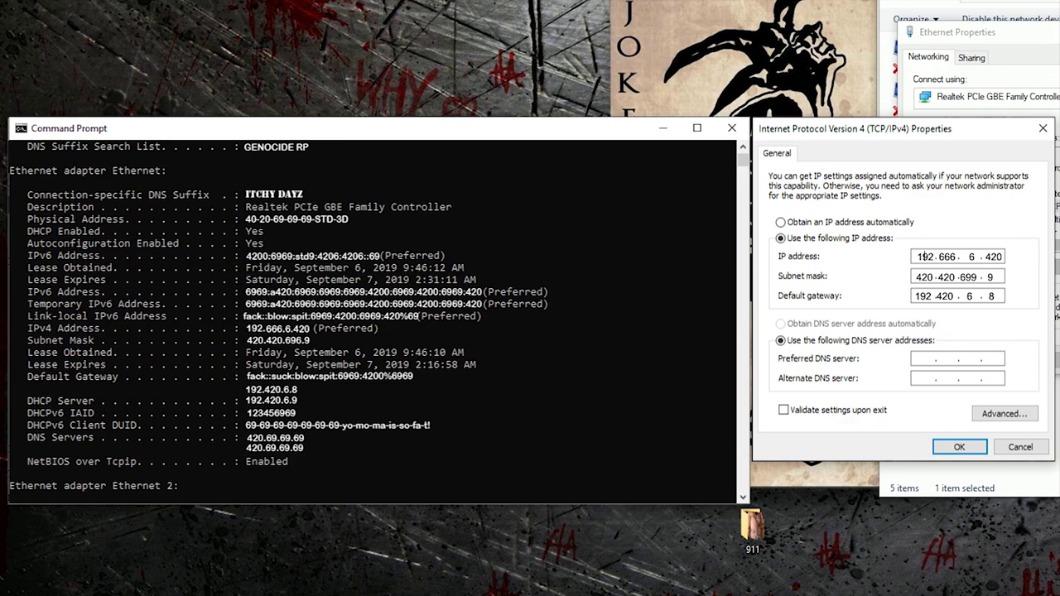
Step: Set the preferred DNS server to 8.8.8.8 and the alternate to 8.8.4.4, apply the settings and close the network windows
text(8.8.8.8)
text(8.8.4.4)
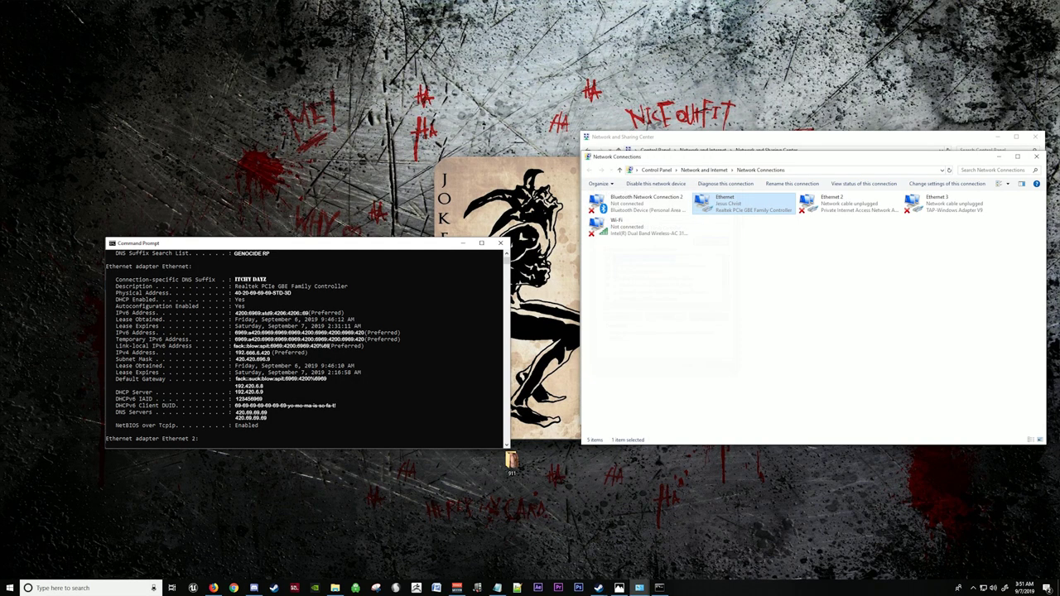
click(1036, 157)
click(1036, 137)
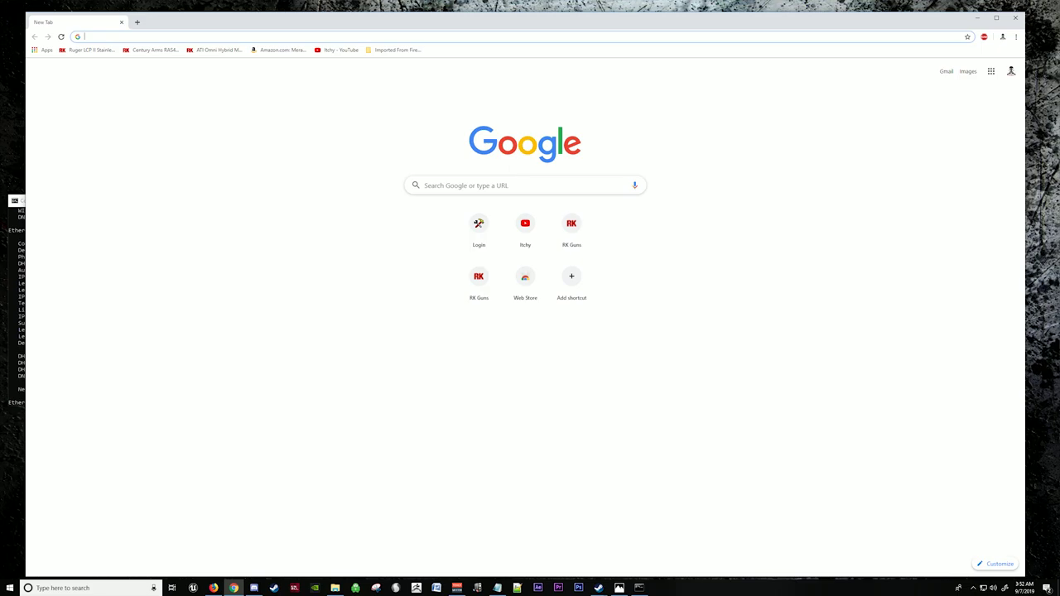
Step: Go to 192.168.0.1 in Chrome and sign in to the cable modem with the saved login
key(alt+Tab)
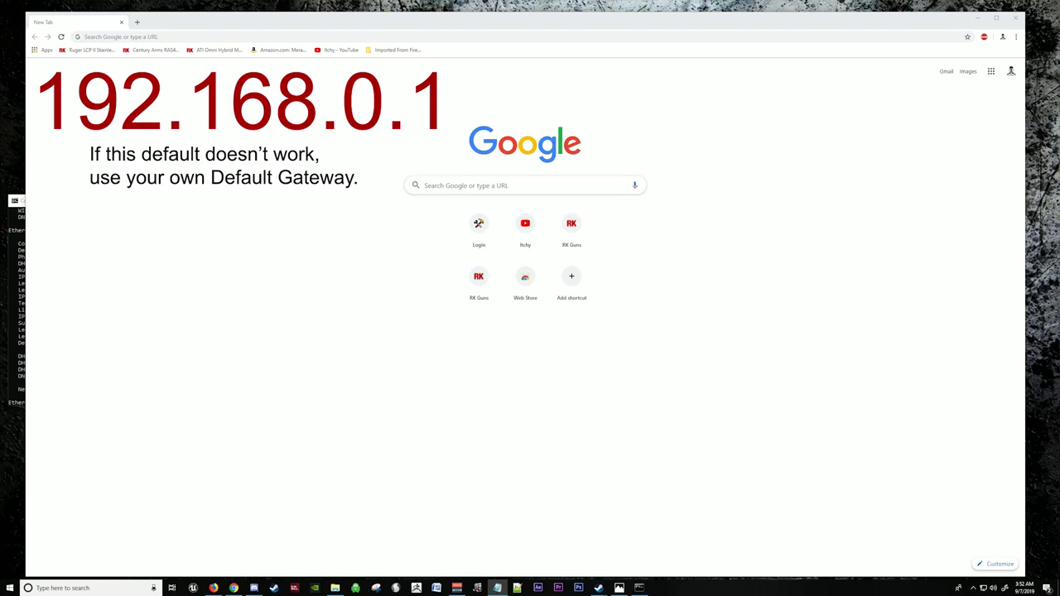
click(201, 36)
right_click(201, 37)
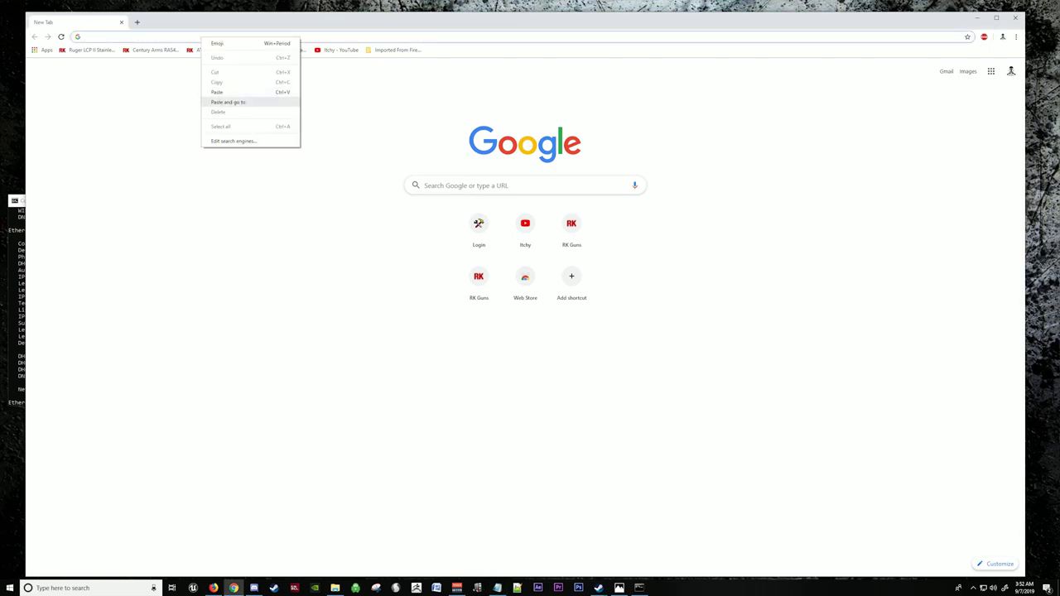
click(225, 101)
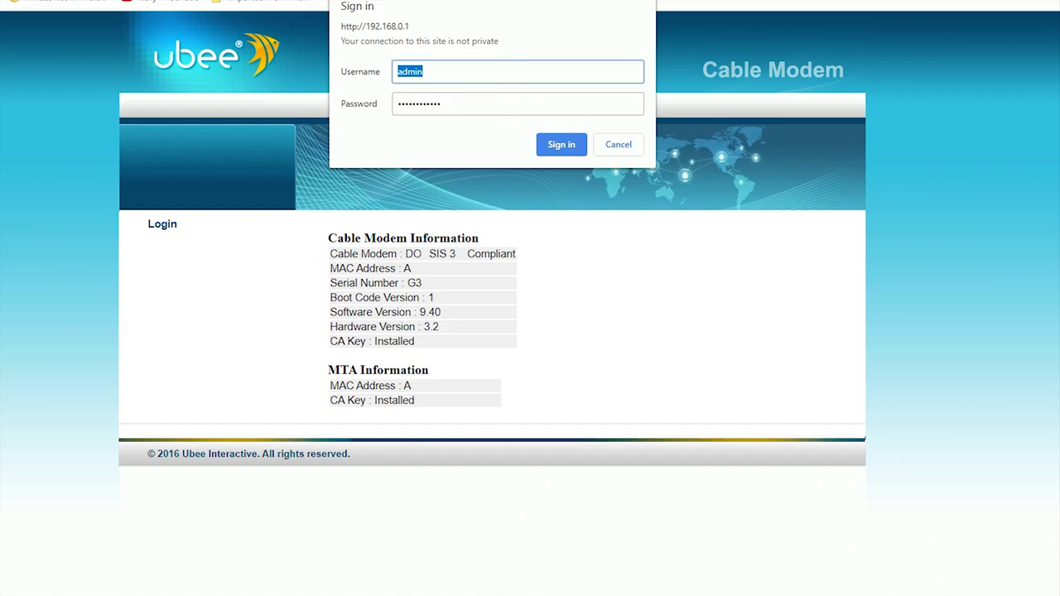
key(Return)
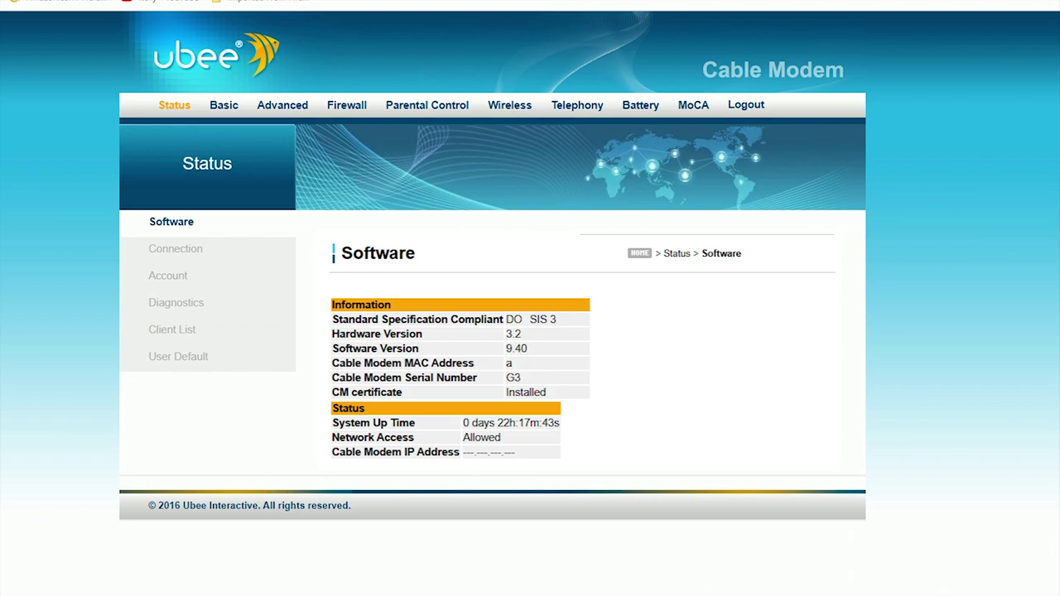
Step: Create a new IPv4 rule in the modem's advanced Forwarding settings with local IP 192.666.6.420
click(281, 105)
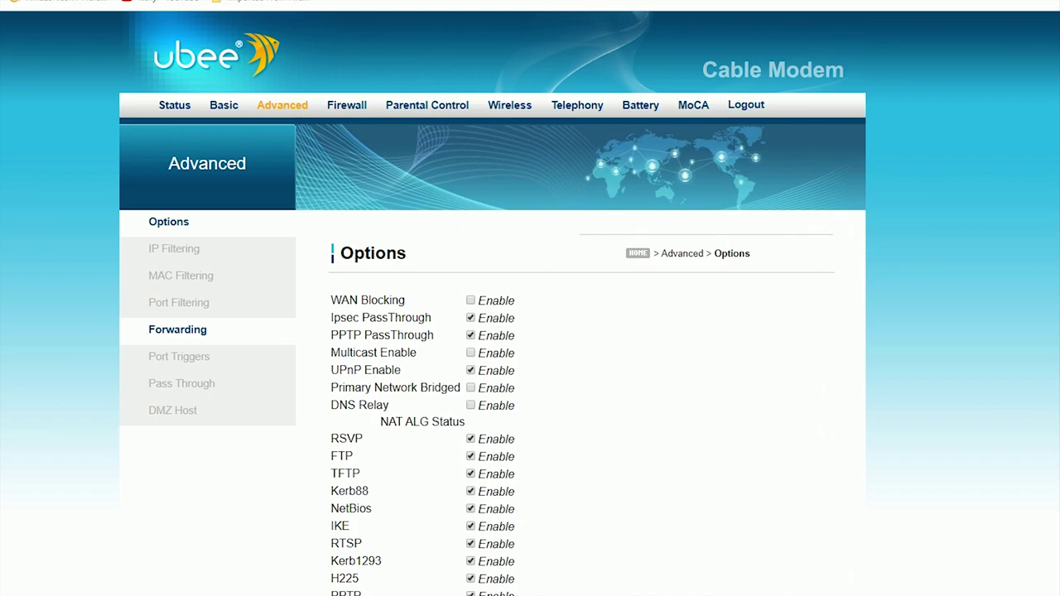
click(177, 330)
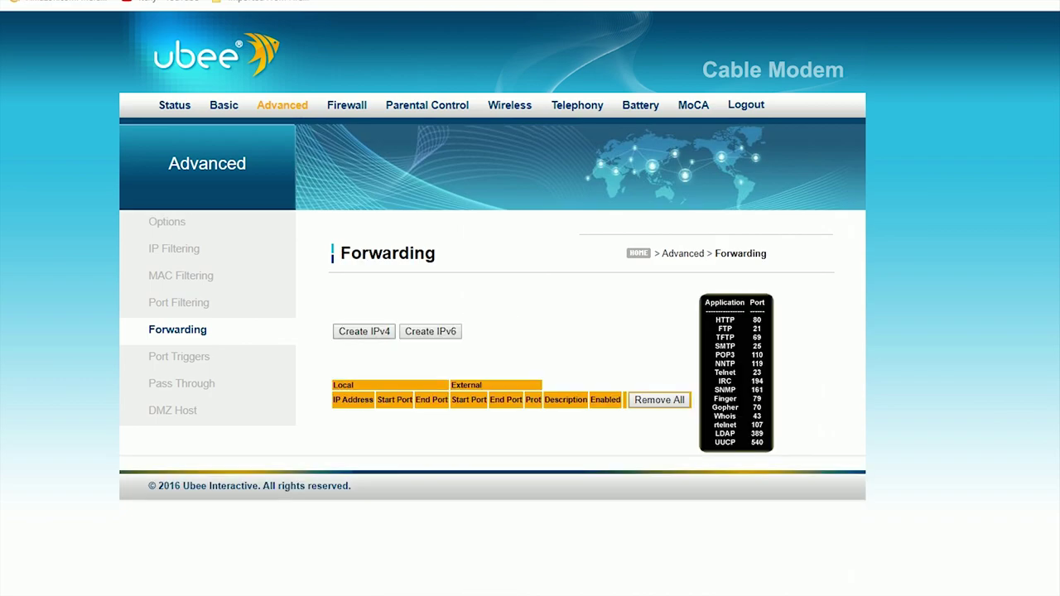
click(364, 332)
double_click(447, 308)
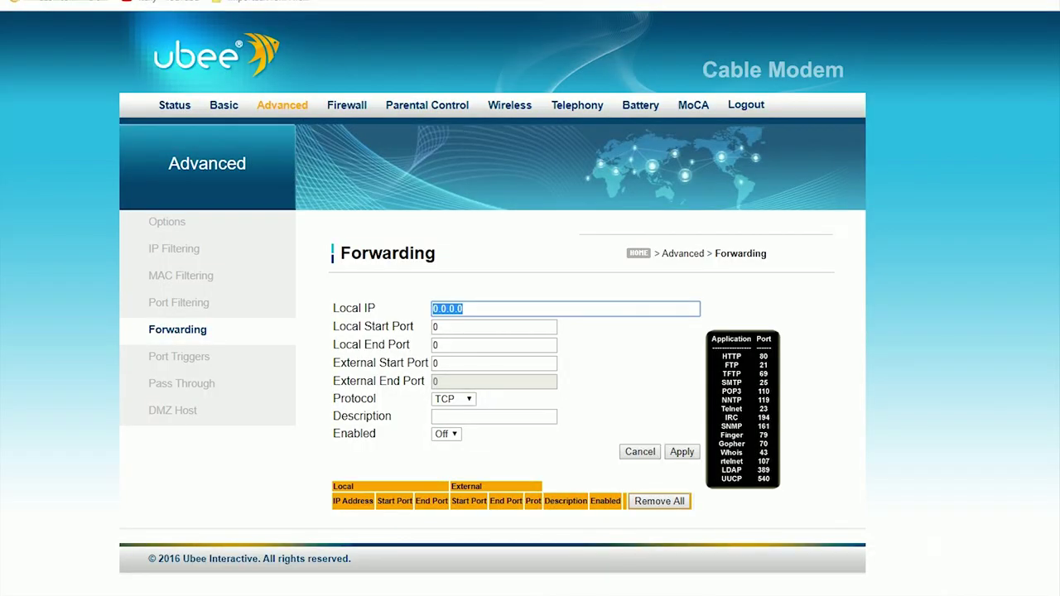
text(192.666.6.420)
key(Tab)
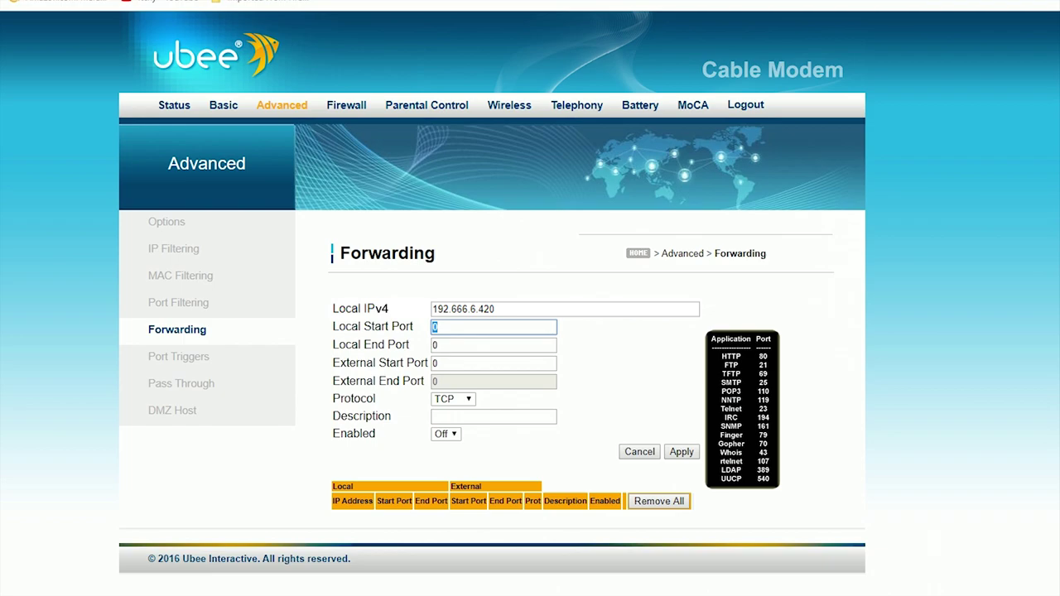
Step: Set the rule's local ports to 2302 through 2305 and its external start port to 2302
text(2302)
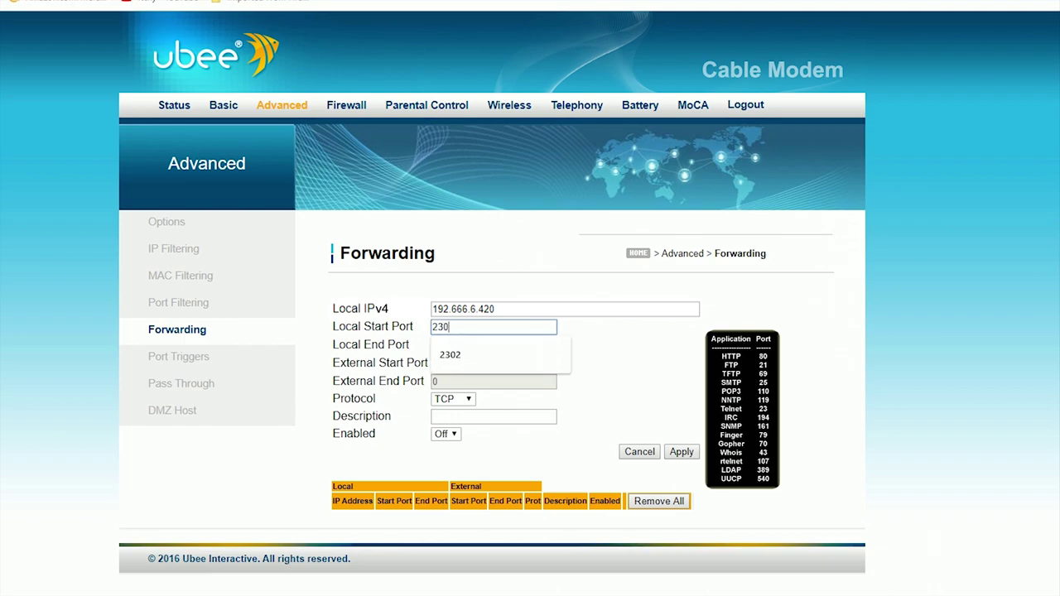
key(Tab)
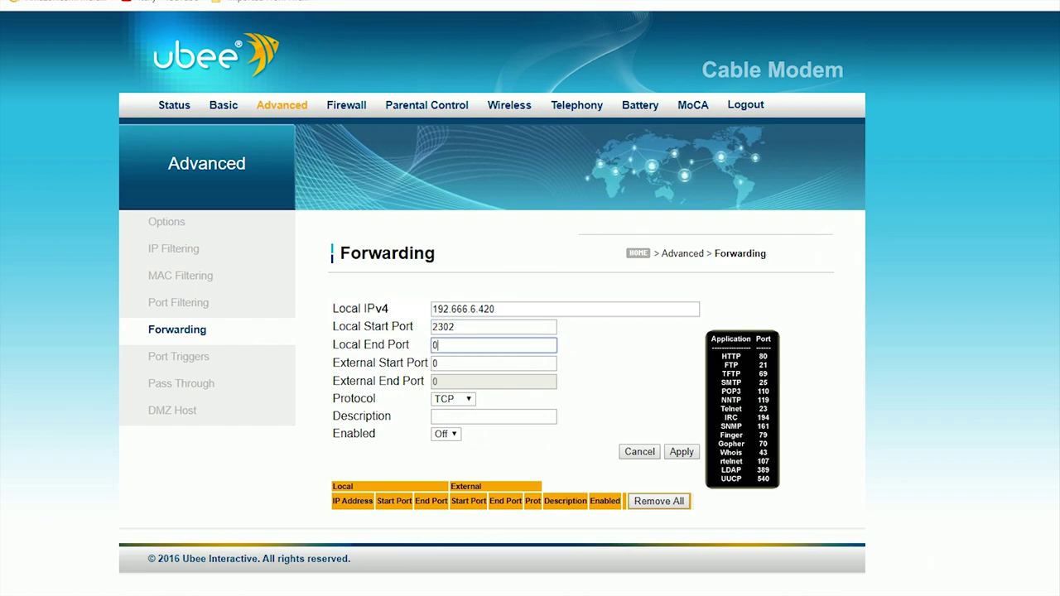
text(2305)
key(Tab)
key(ctrl+a)
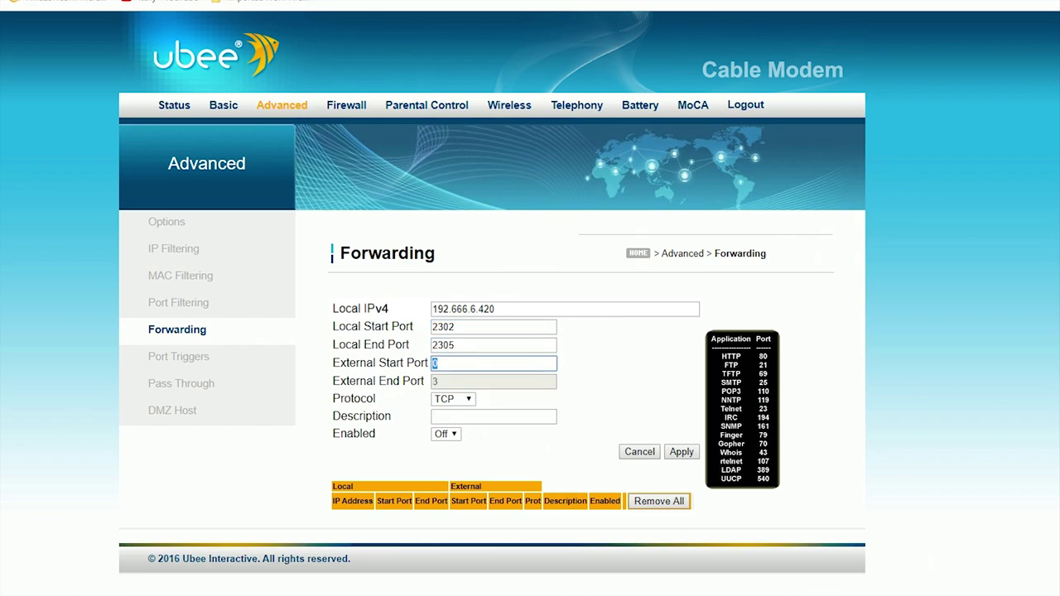
text(2302)
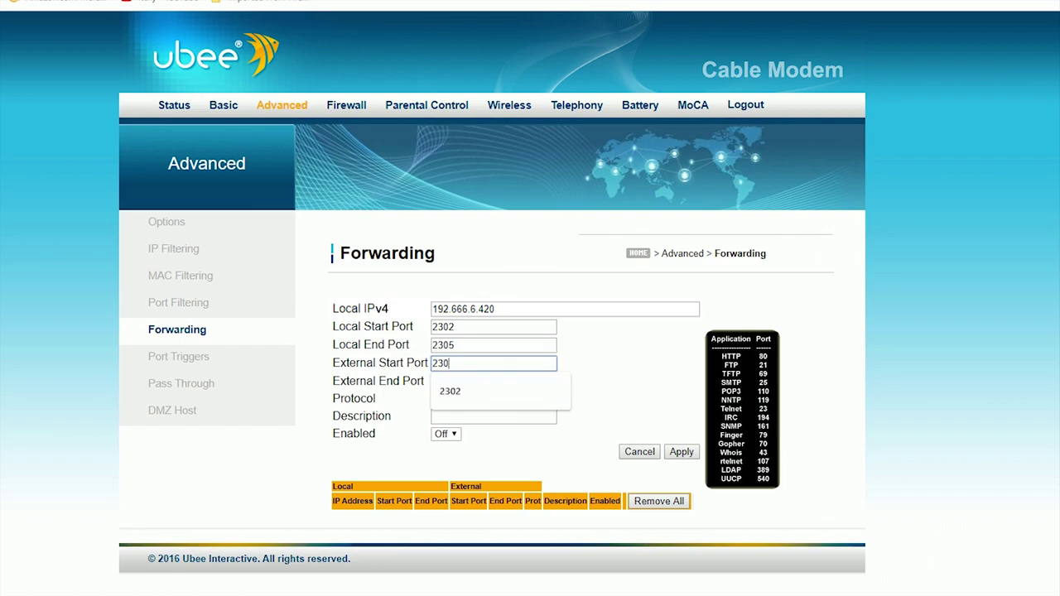
key(Tab)
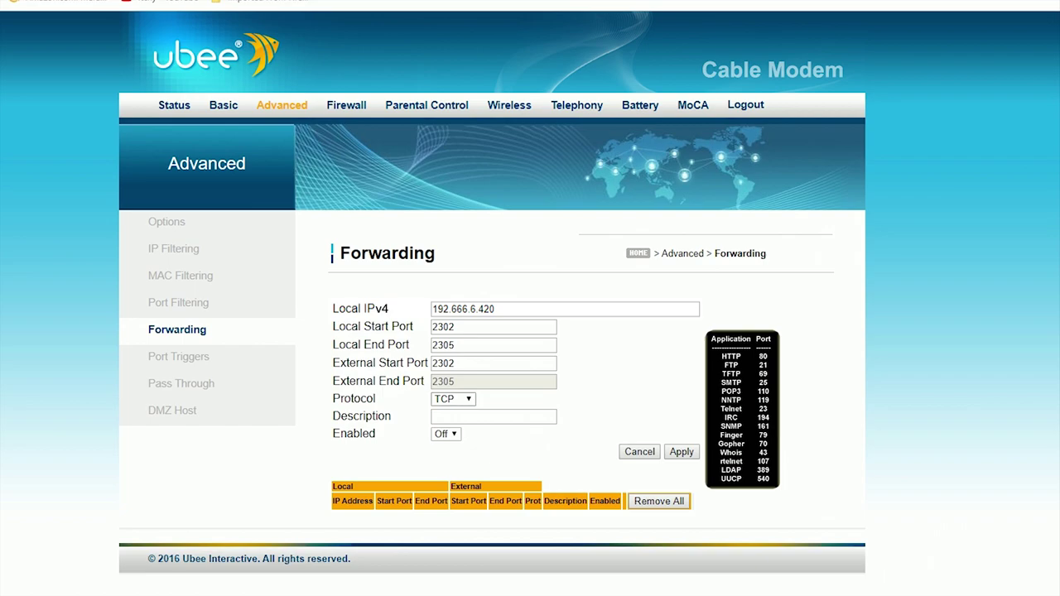
Step: Set the forwarding rule's protocol to BOTH and its description to DayZ Server
click(453, 399)
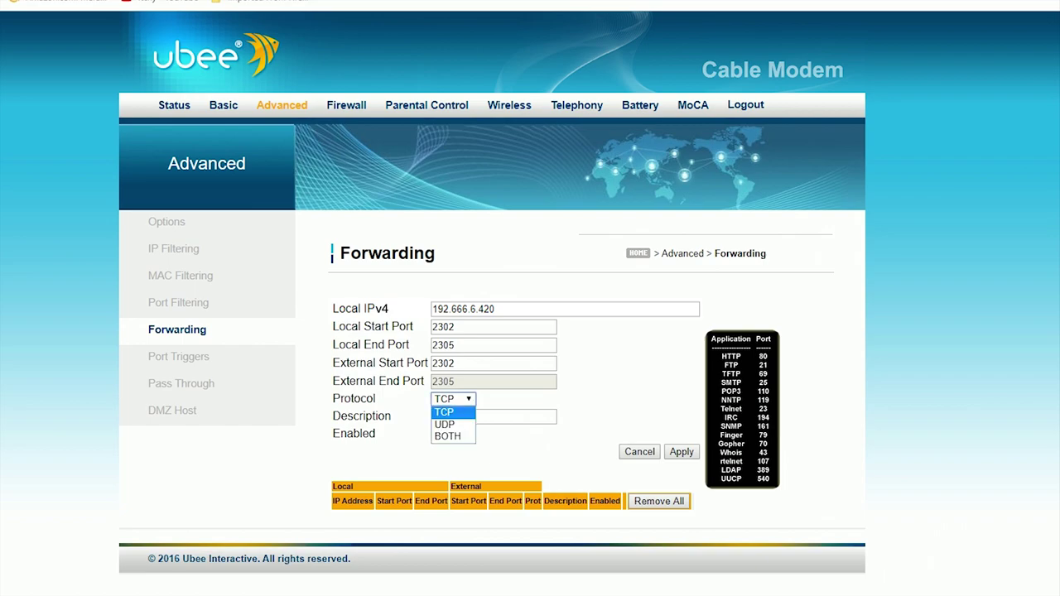
key(Down)
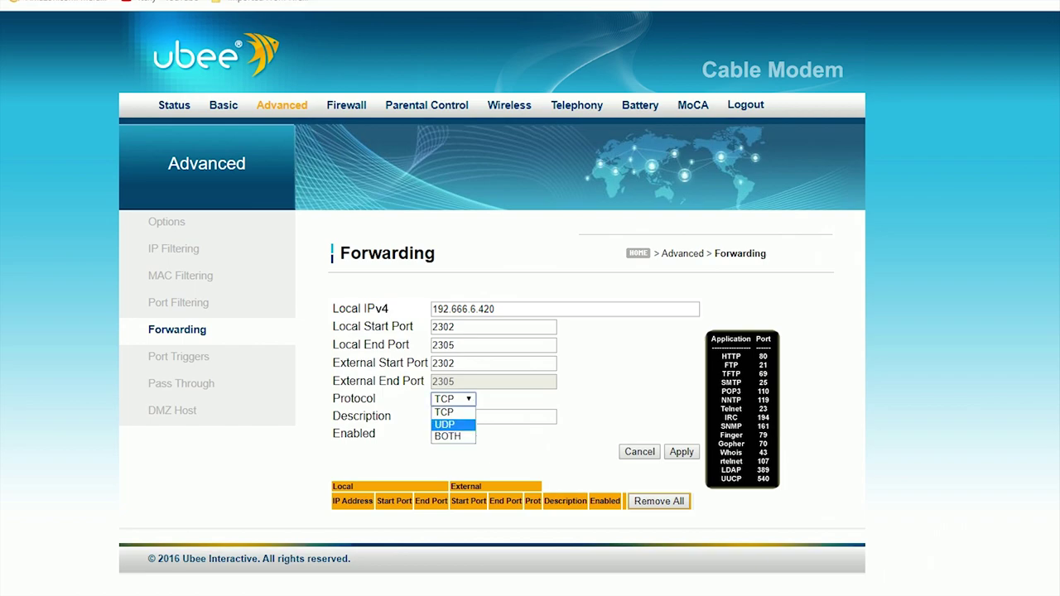
key(Down)
key(Return)
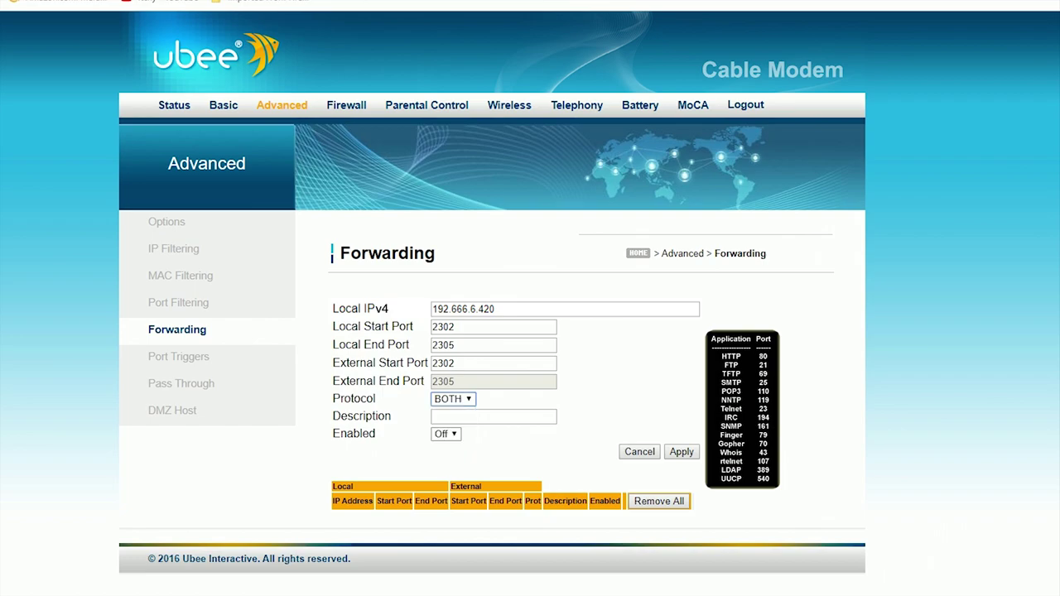
click(494, 416)
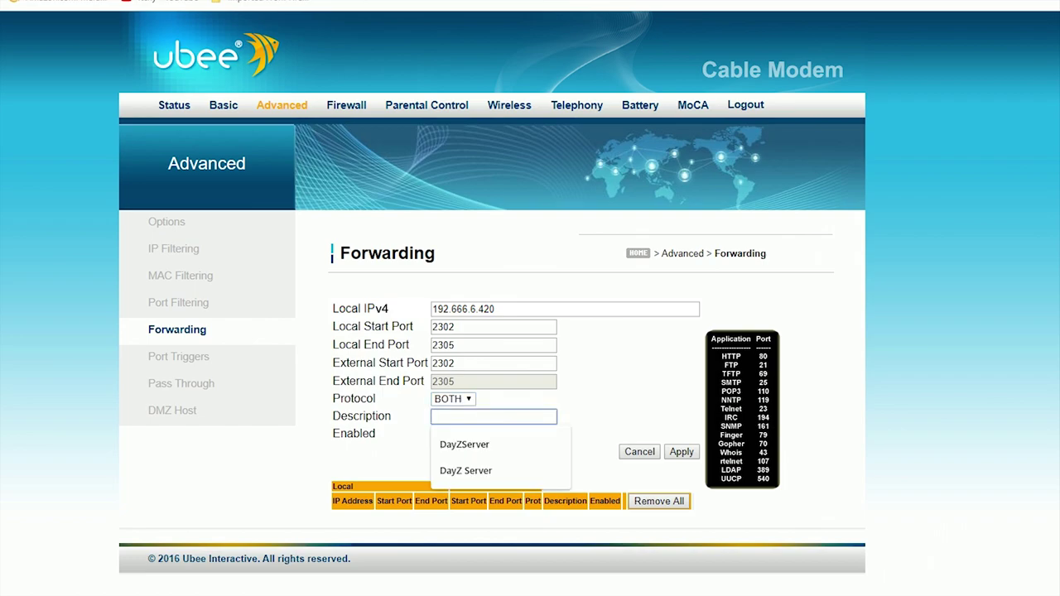
key(Down)
key(Down)
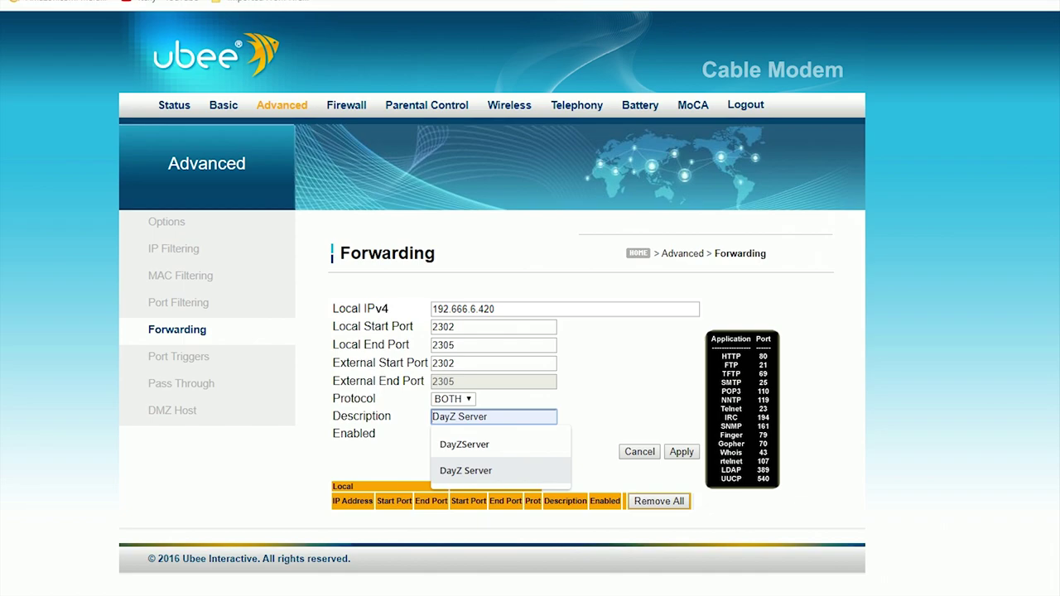
key(Return)
Step: Set the DayZ Server forwarding rule's Enabled option to On and apply the rule
key(Tab)
key(alt+Down)
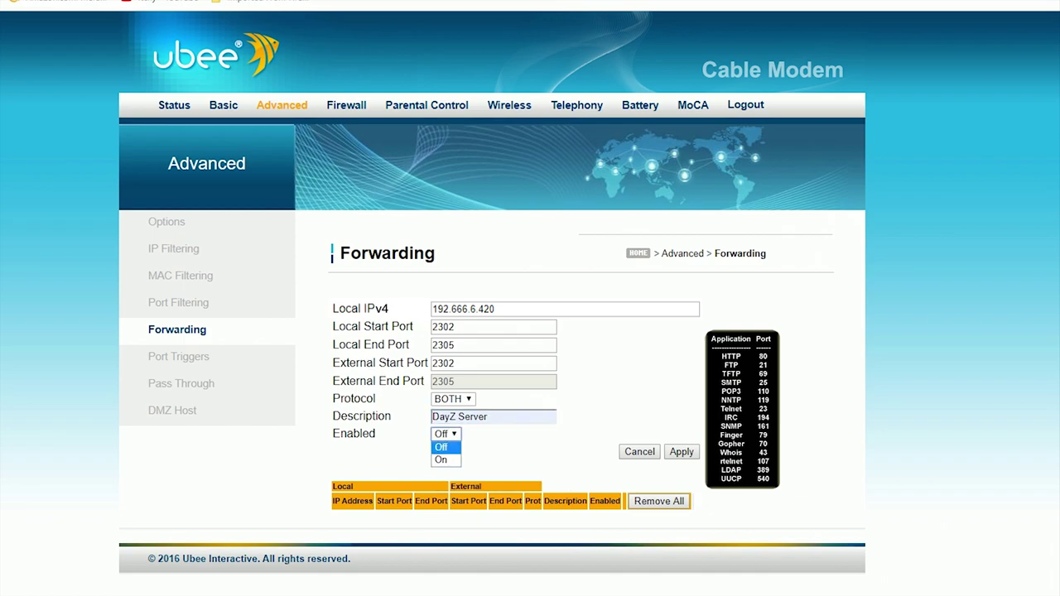
key(Down)
key(Return)
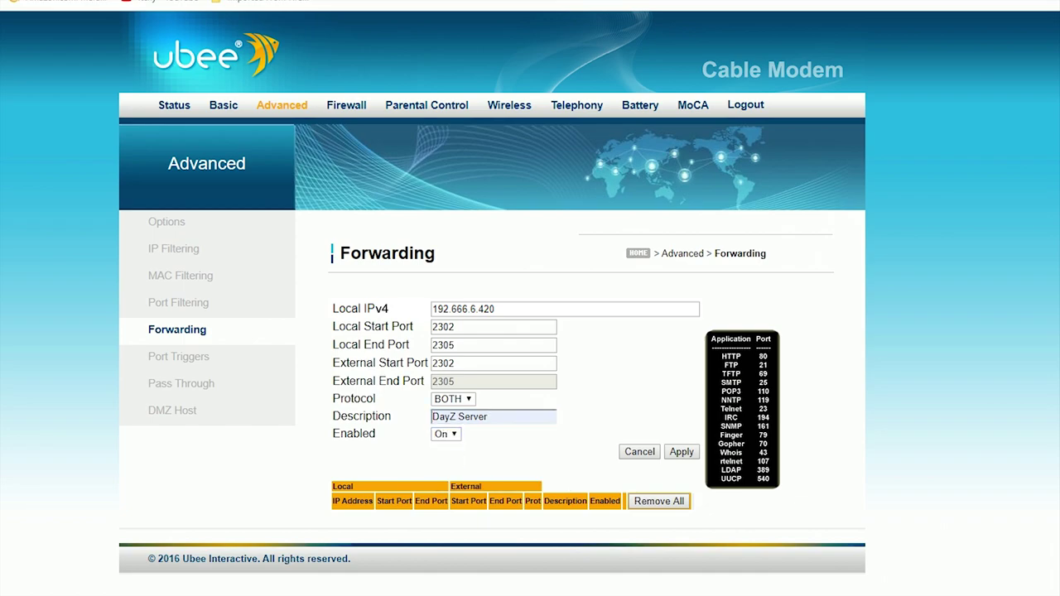
key(Tab)
key(Return)
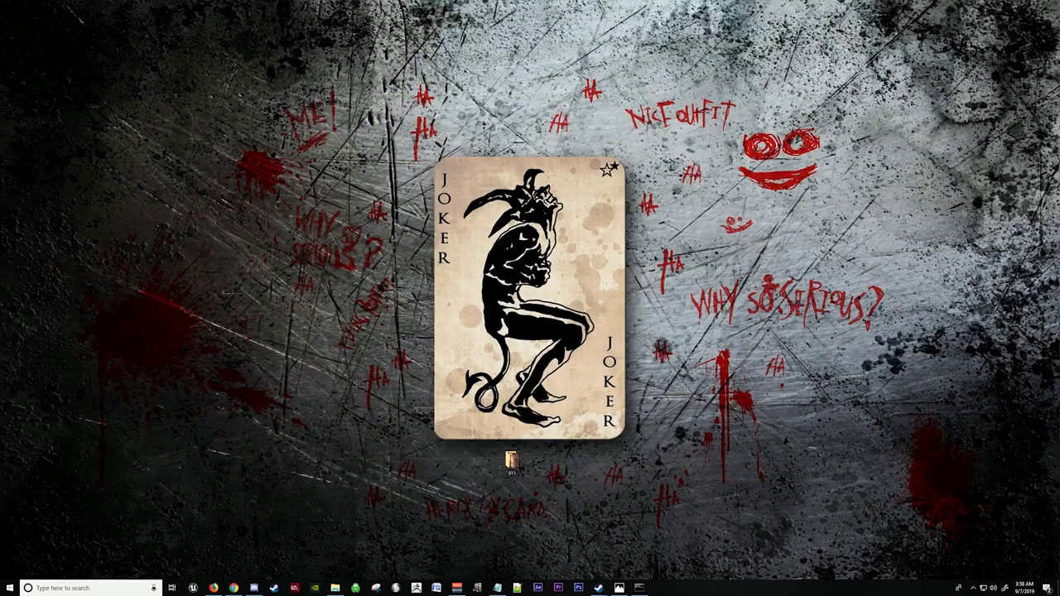
Step: Open Windows Defender Firewall with Advanced Security from the desktop and show its inbound rules
key(super)
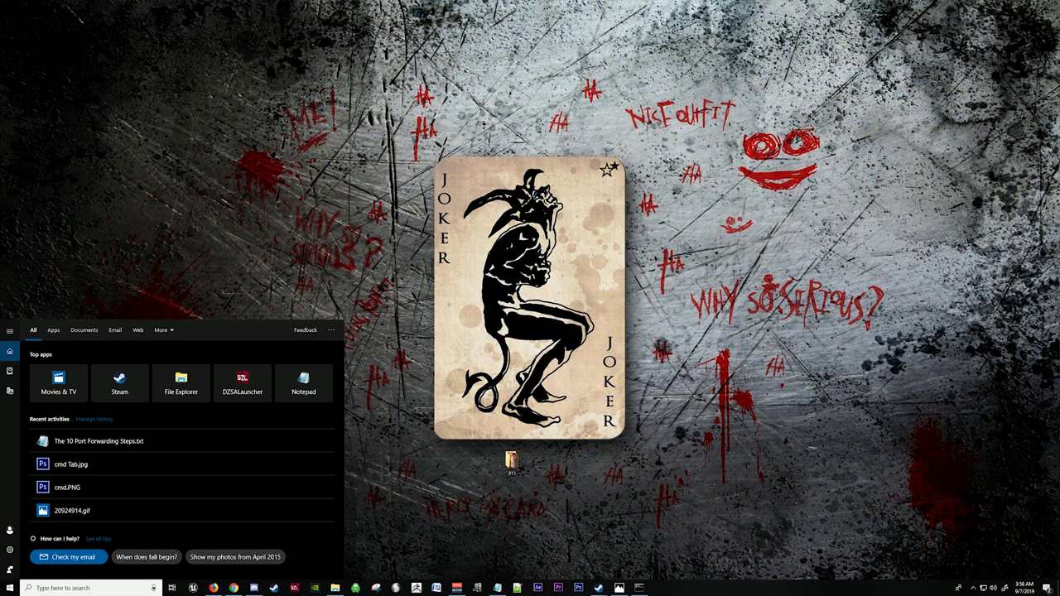
text(windows)
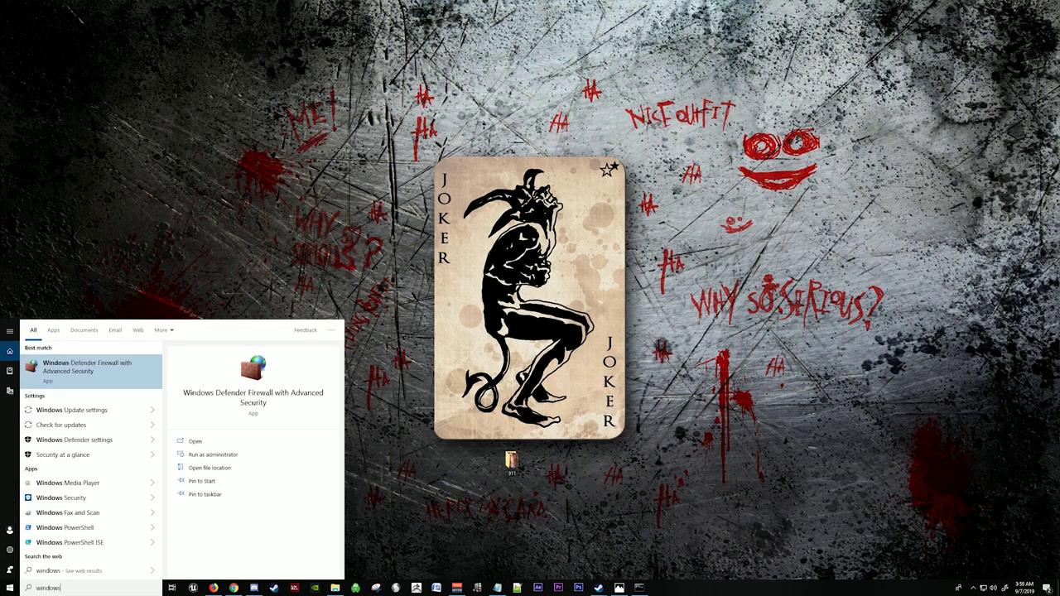
key(Return)
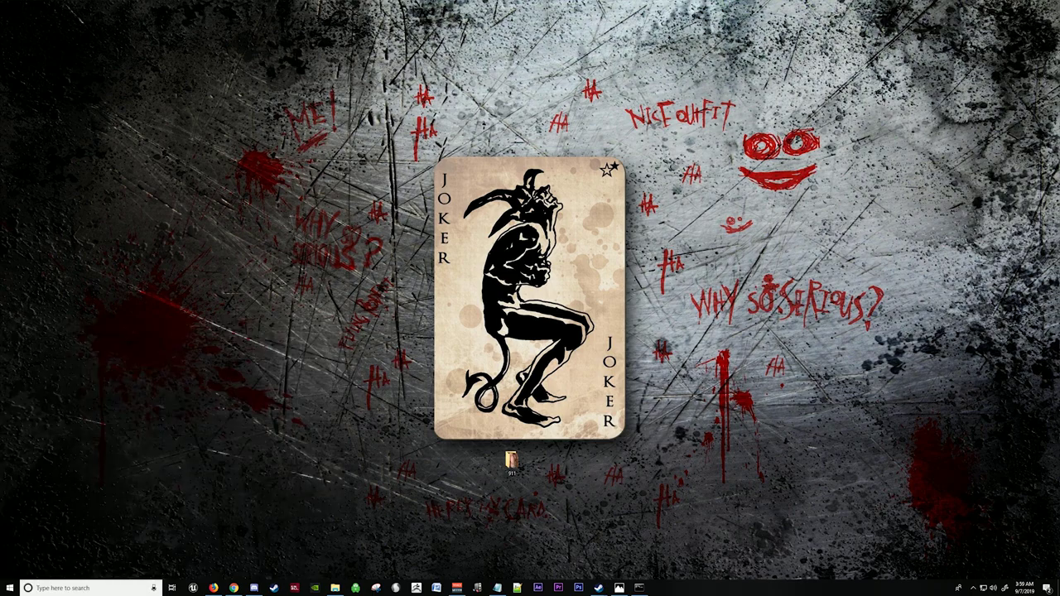
drag(452, 319, 611, 319)
drag(169, 16, 363, 161)
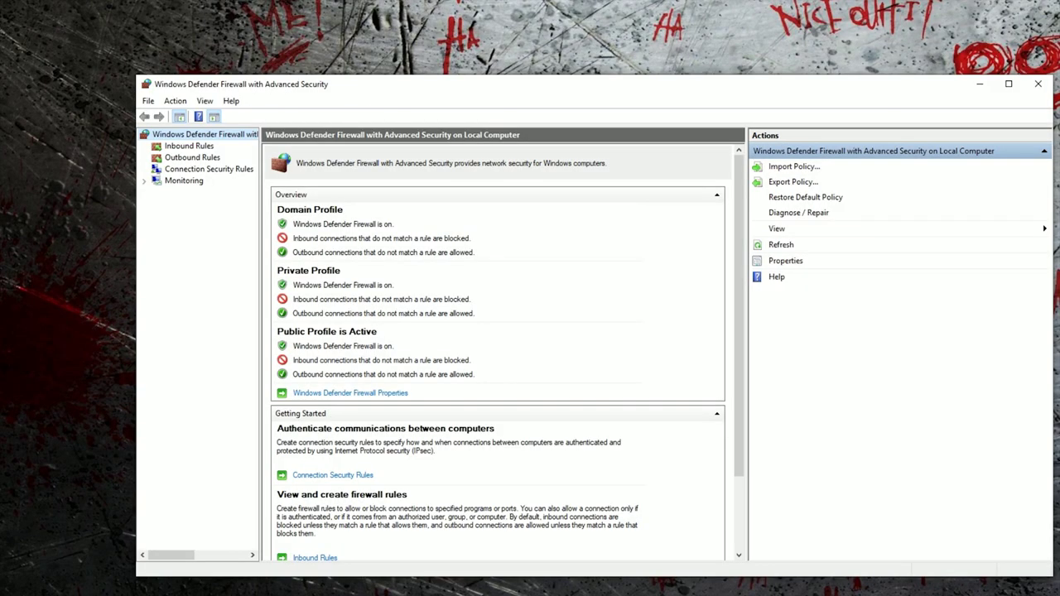
click(189, 146)
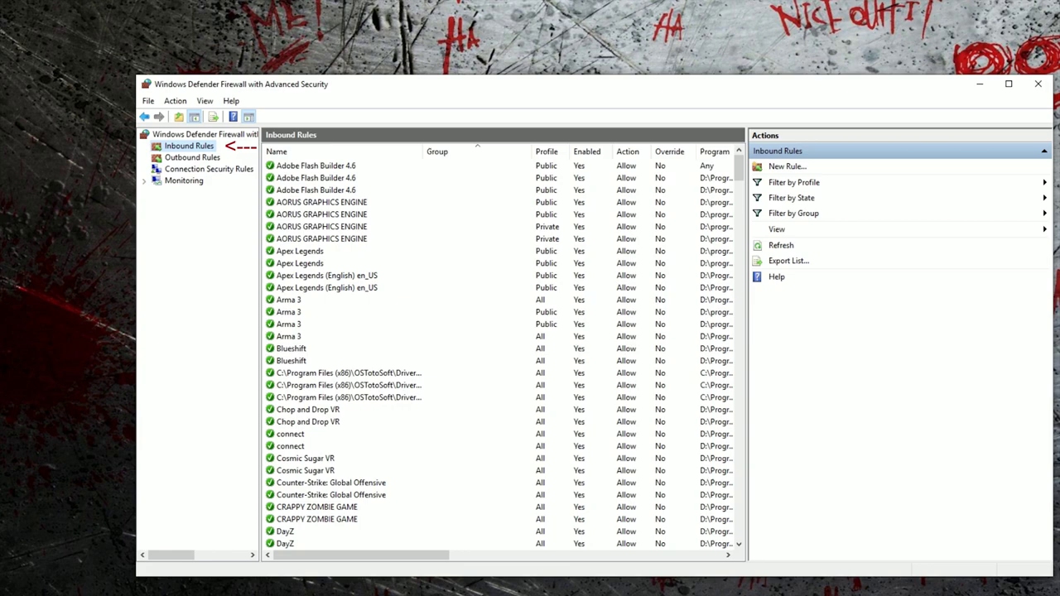
Step: Start a new inbound port rule for TCP with the specific local ports 2302-2305
click(787, 166)
click(140, 178)
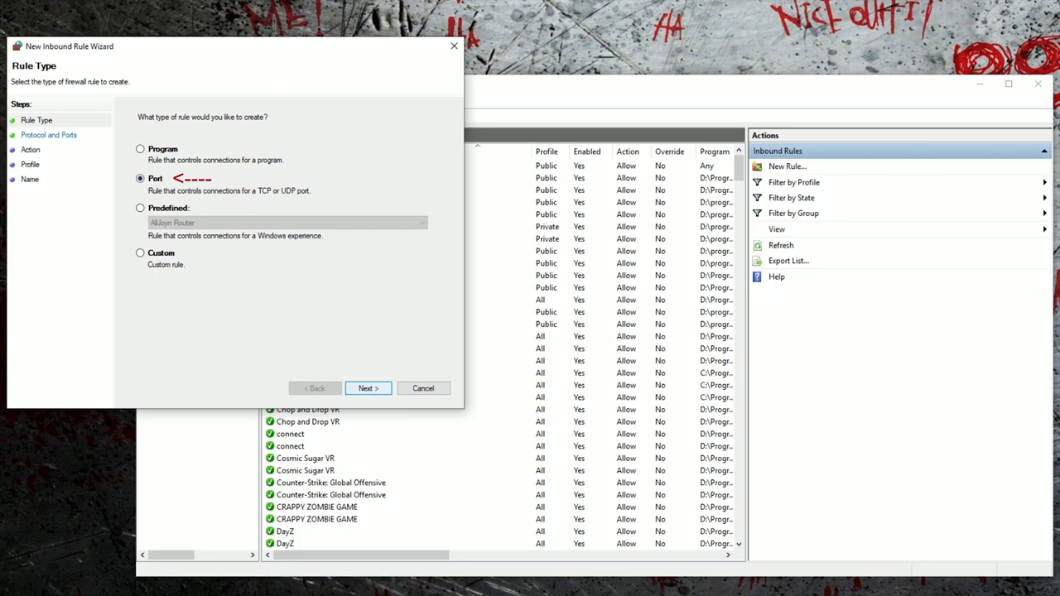
click(368, 388)
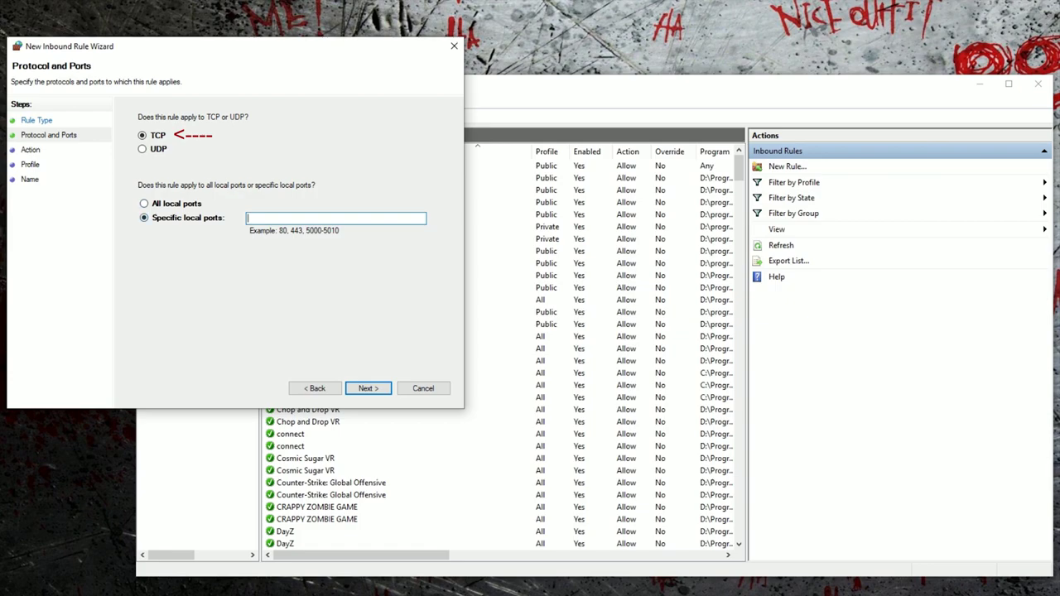
text(2302-2305)
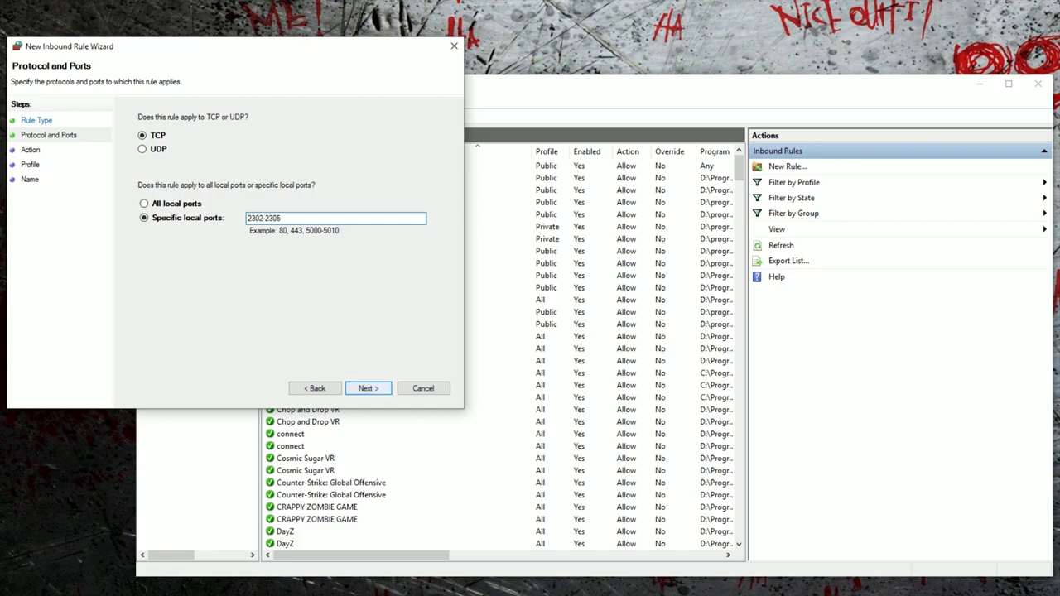
key(Return)
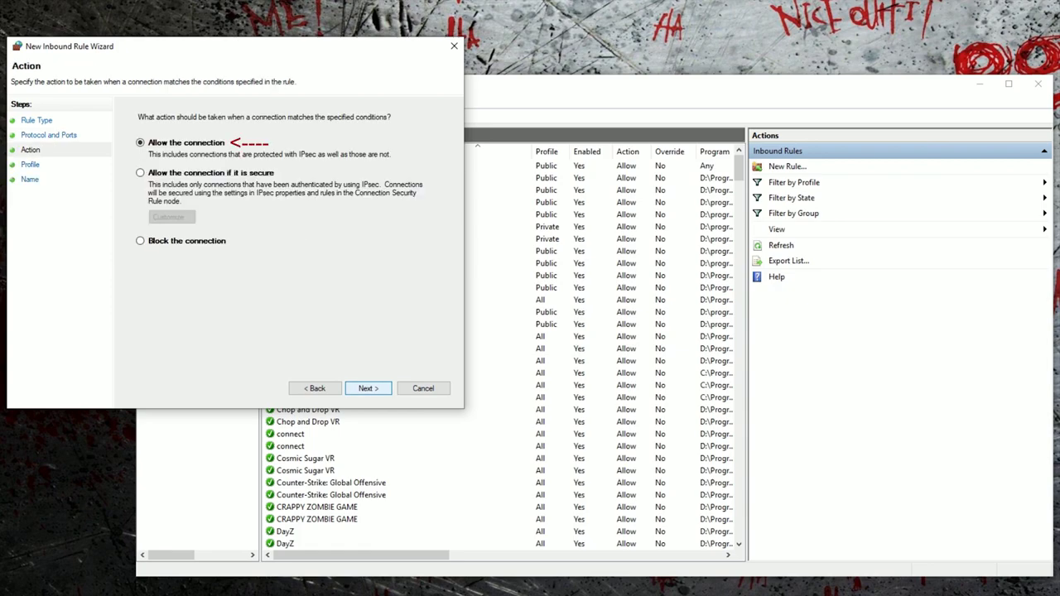
Step: Allow the connection on the domain, private and public profiles, and finish the inbound rule with the name DZ TCP
key(Return)
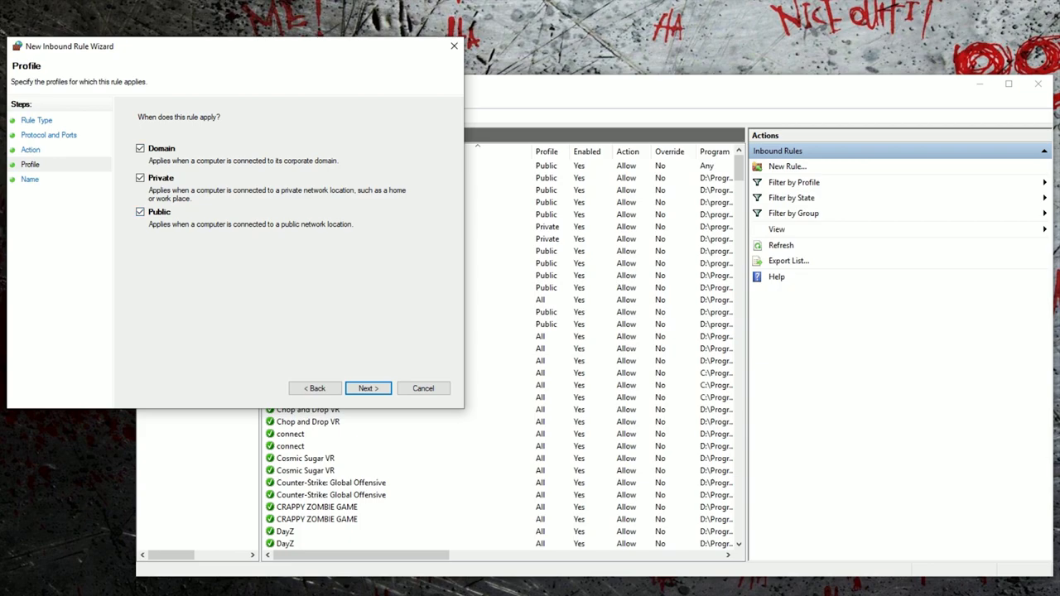
key(Return)
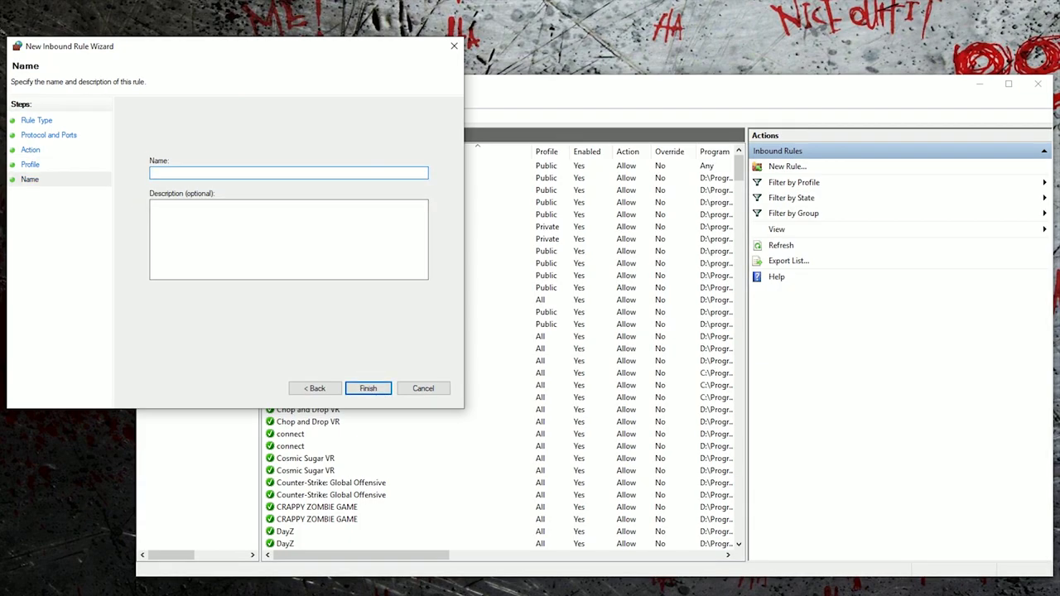
text(DZ TCP)
key(Return)
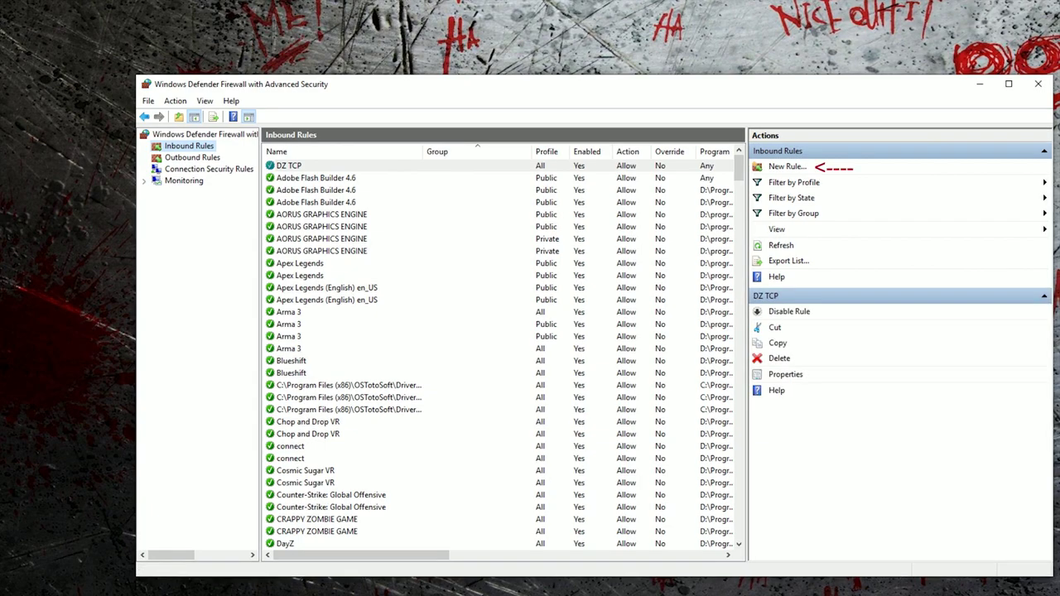
Step: Start a second inbound port rule, for UDP with the specific local ports 2302-2305
click(786, 167)
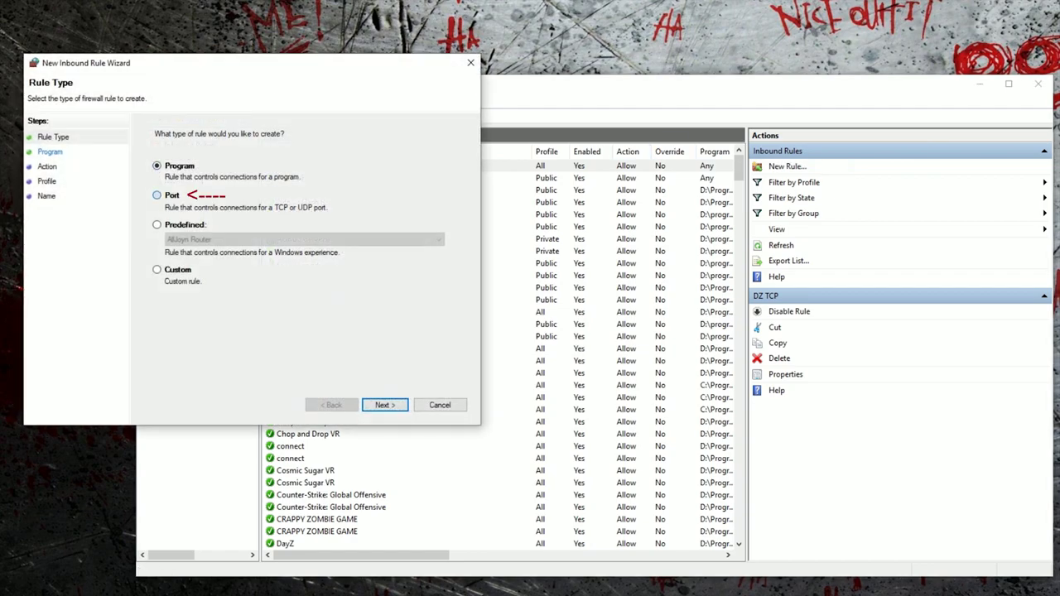
click(156, 195)
click(385, 405)
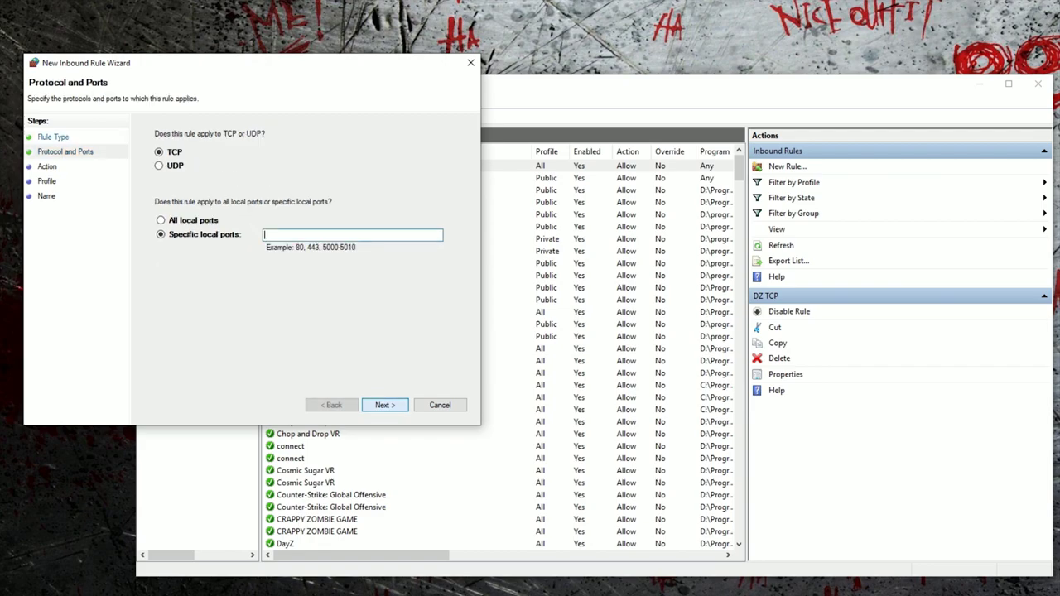
click(159, 166)
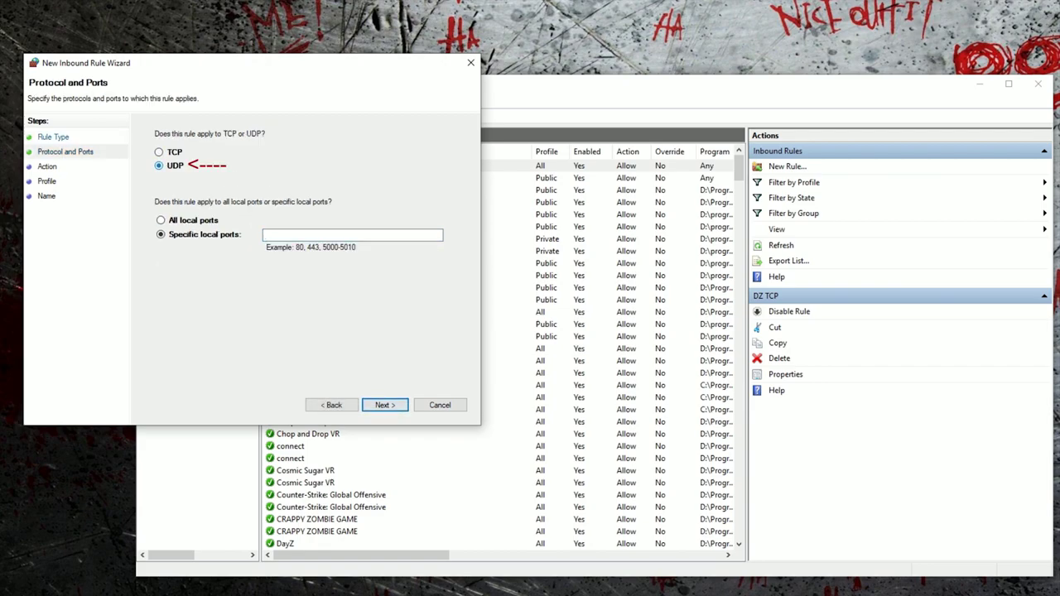
click(267, 235)
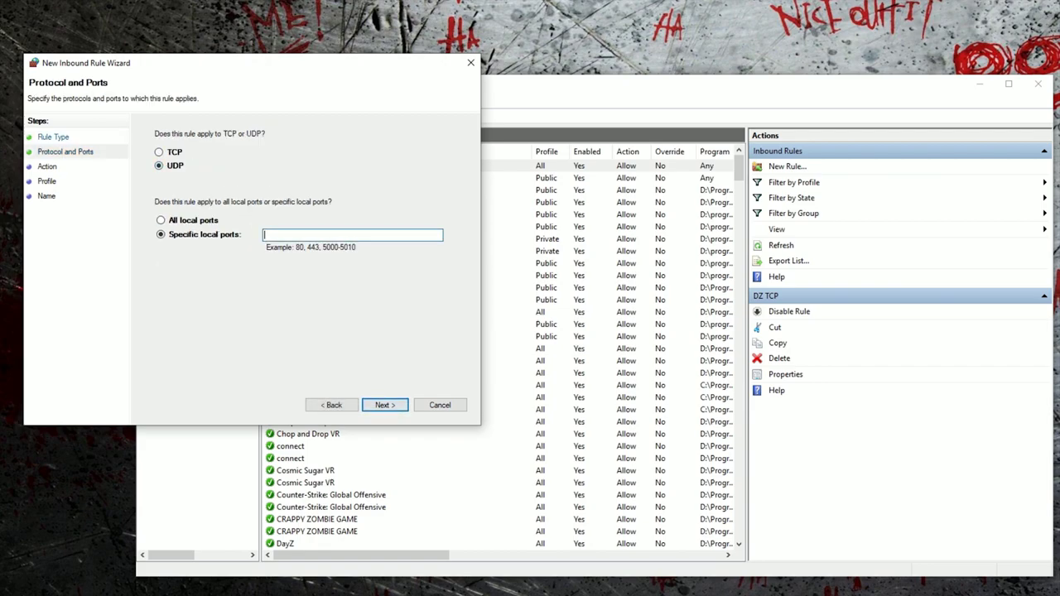
text(2302-2305)
key(Return)
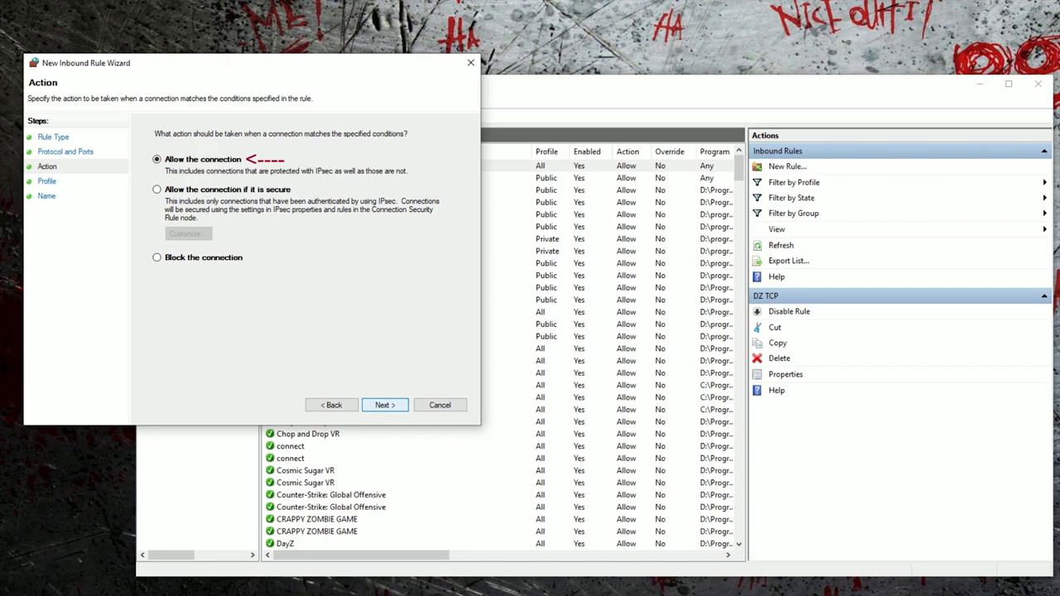
Step: Allow the connection on the domain, private and public profiles, and finish the inbound rule with the name DZ UDP
key(Return)
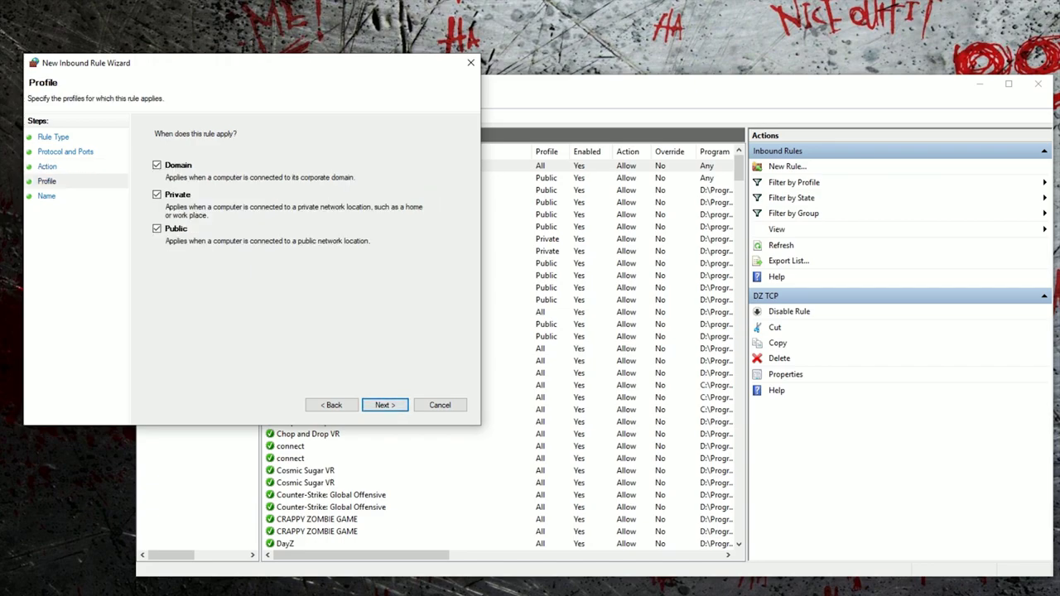
key(Return)
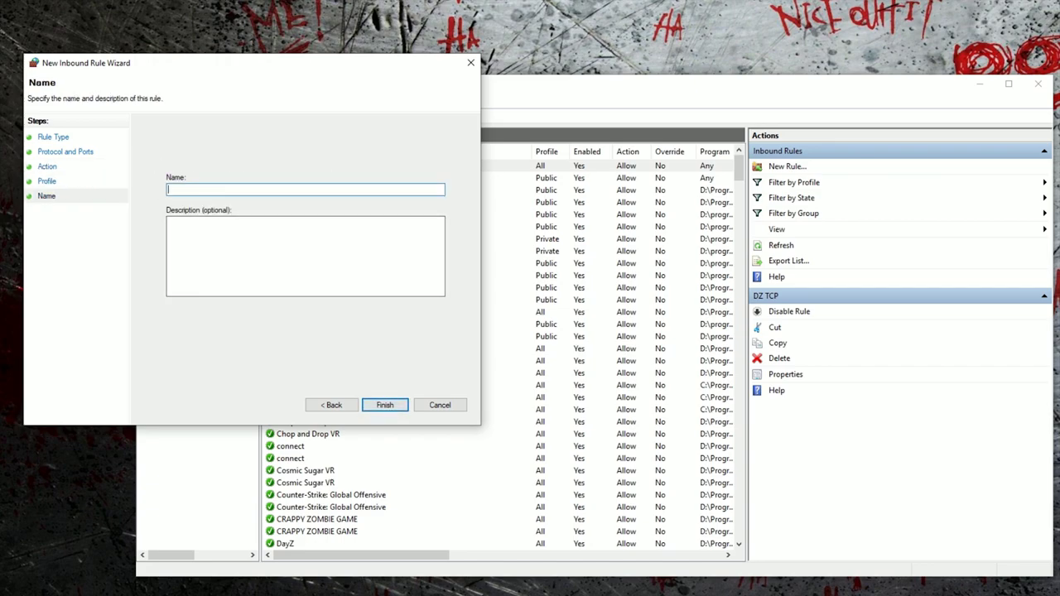
text(DZ)
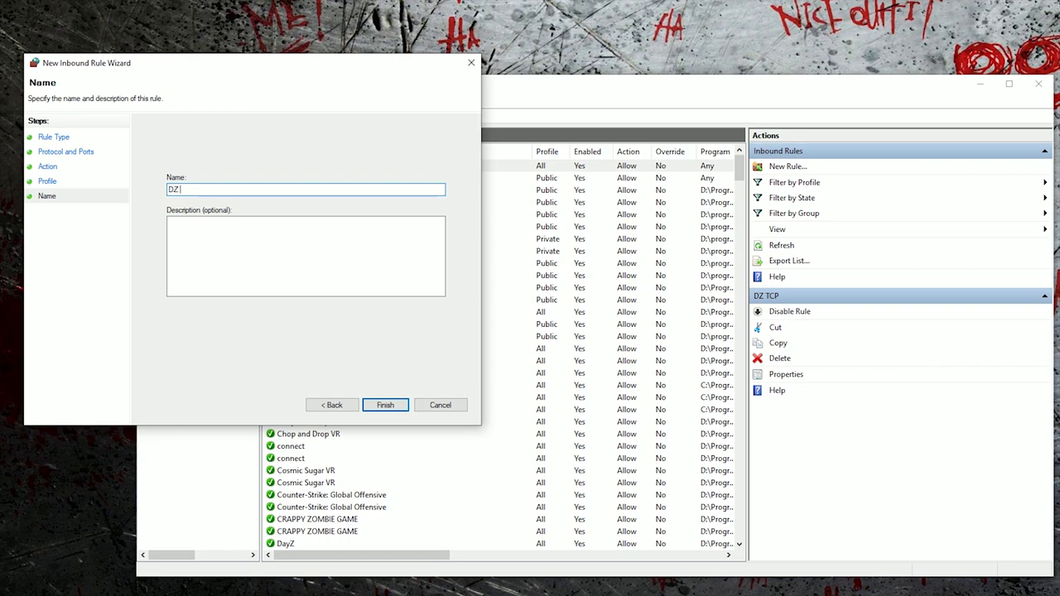
text( UDP)
key(Return)
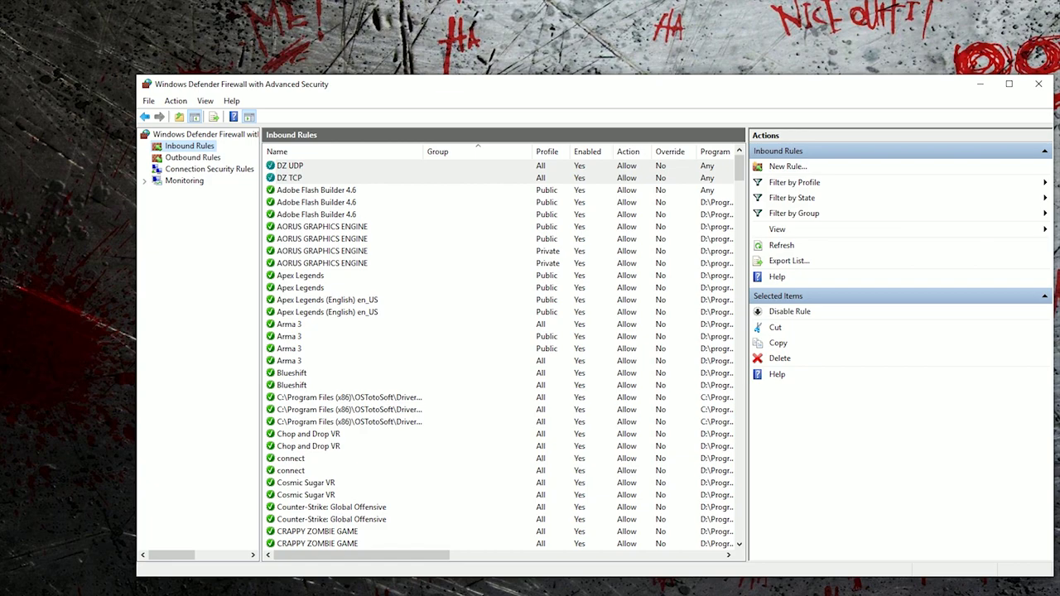
Step: Start a new outbound port rule for TCP with the specific remote ports 2302-2305
click(153, 158)
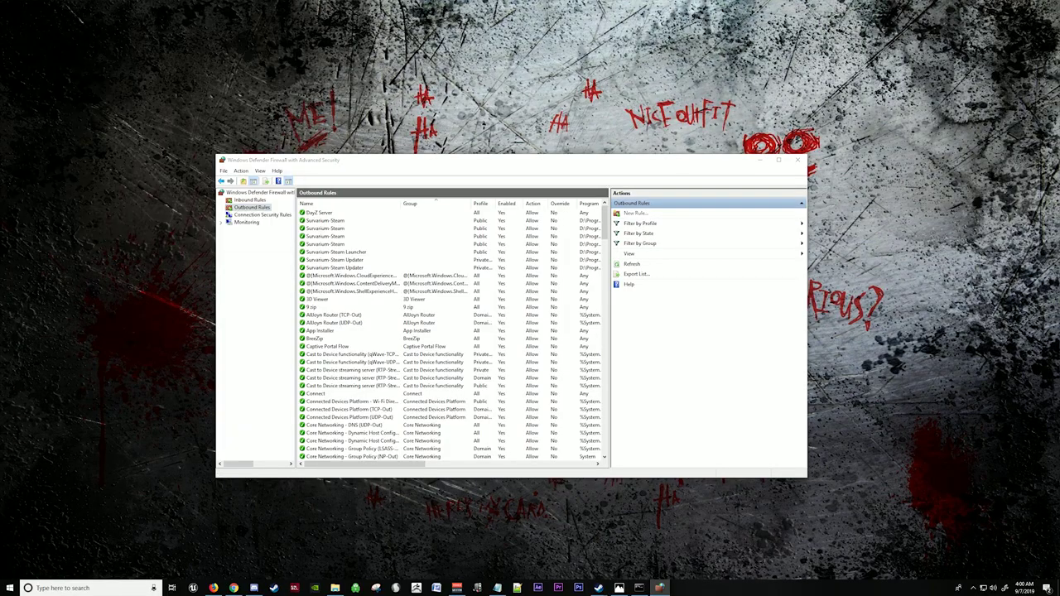
click(787, 167)
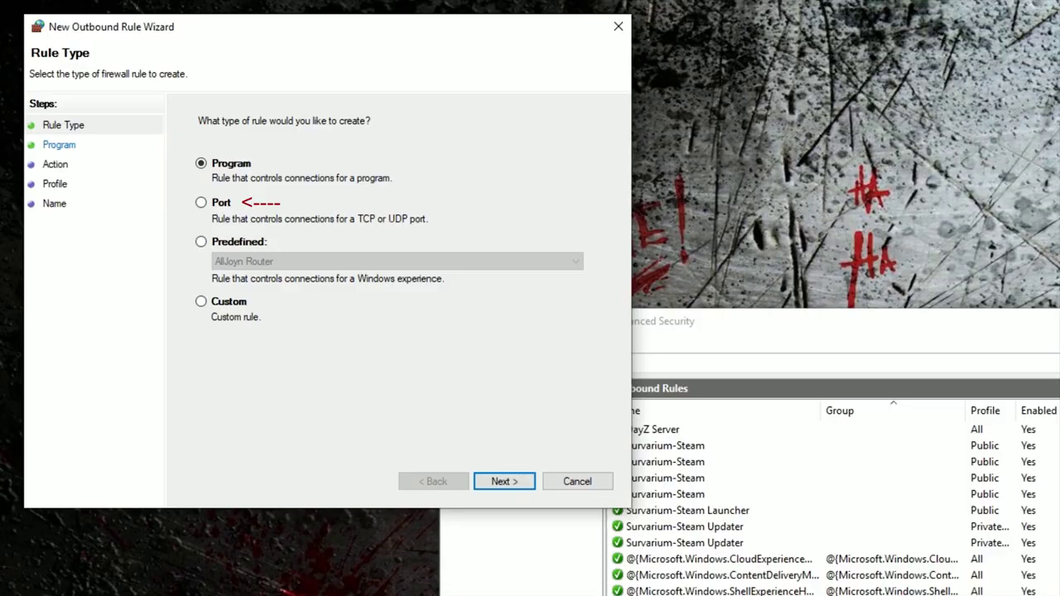
click(201, 202)
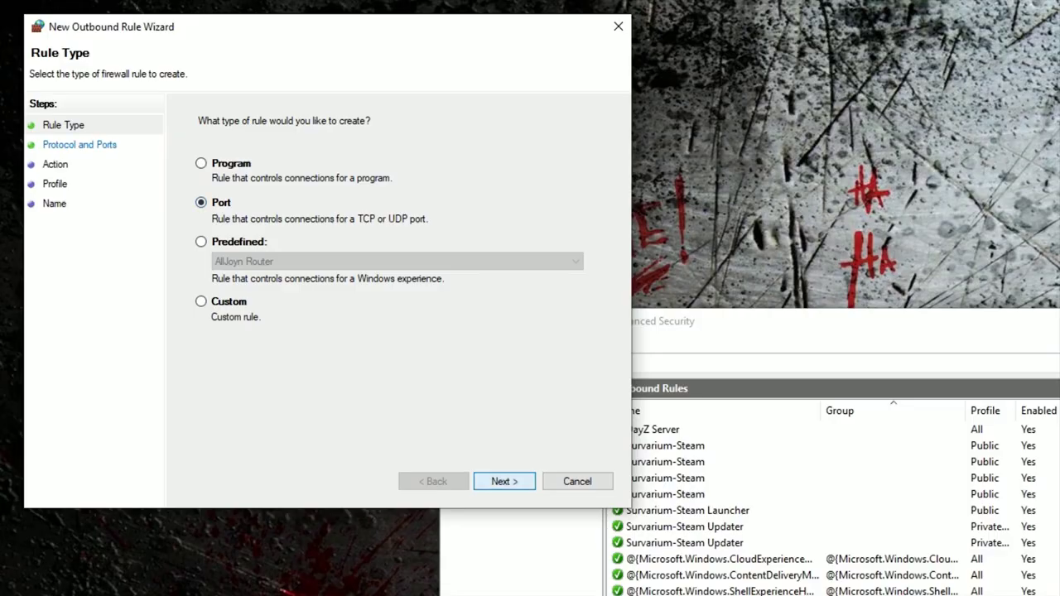
click(503, 481)
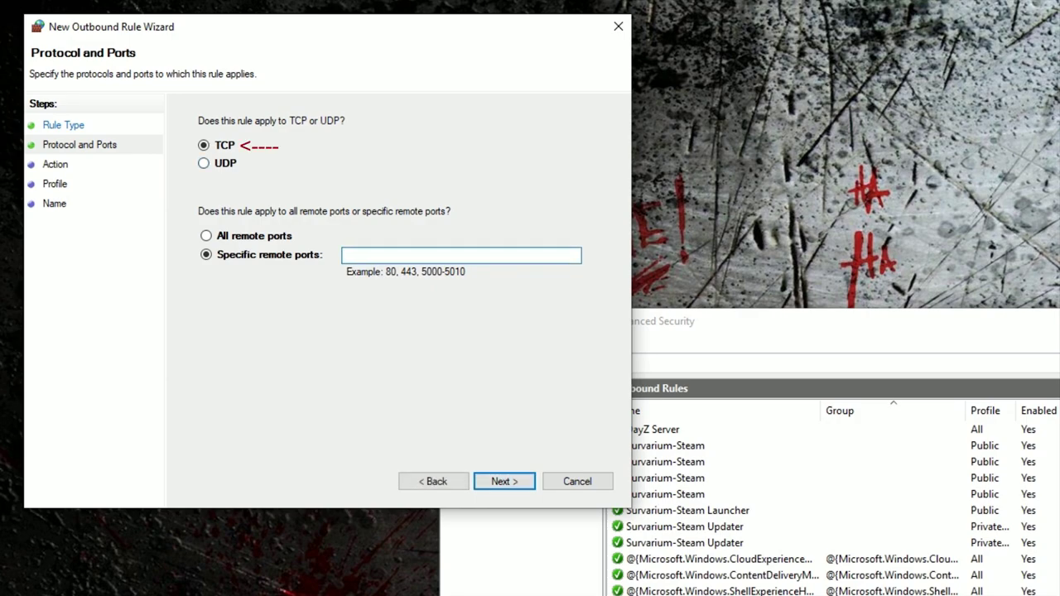
text(2302-2305)
key(Return)
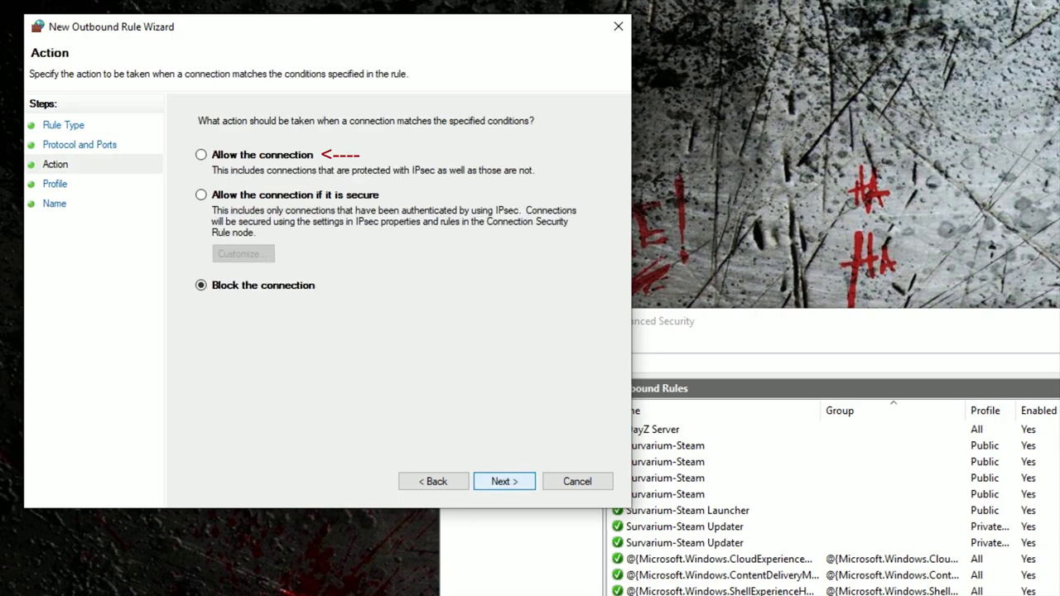
Step: Allow the connection on the domain, private and public profiles, and finish the outbound rule with the name DZ TCP
click(201, 154)
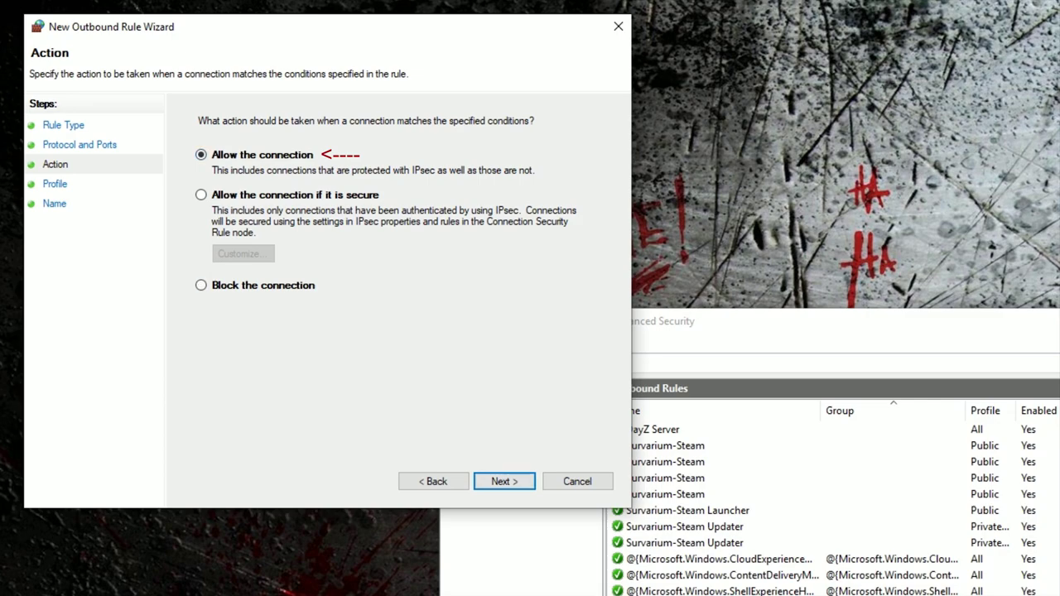
key(Return)
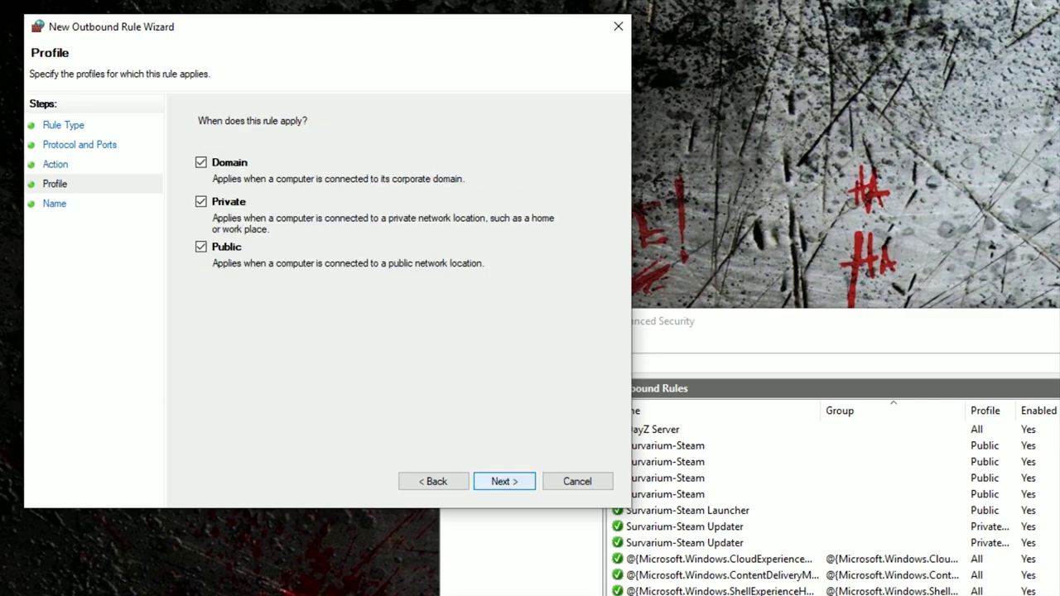
key(Return)
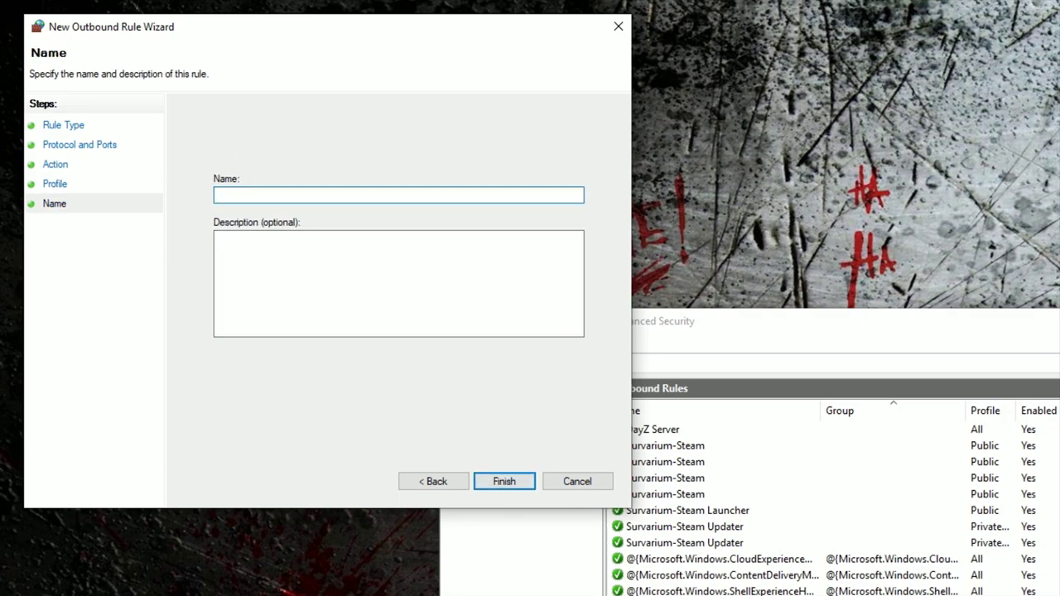
text(DZ TCP)
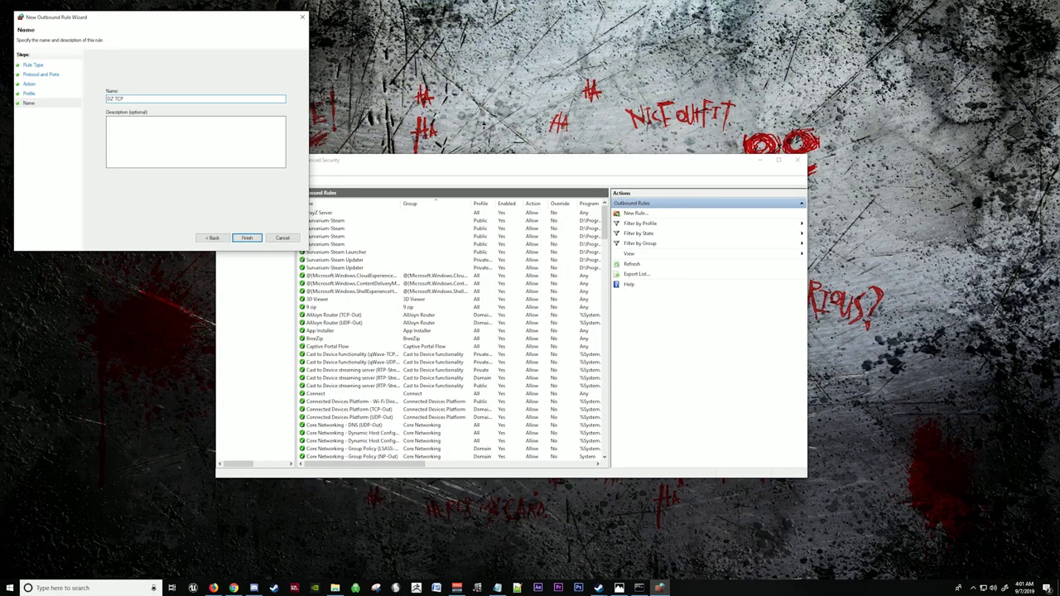
key(Return)
Step: Start a second outbound port rule, for UDP with the specific remote ports 2302-2305
click(635, 213)
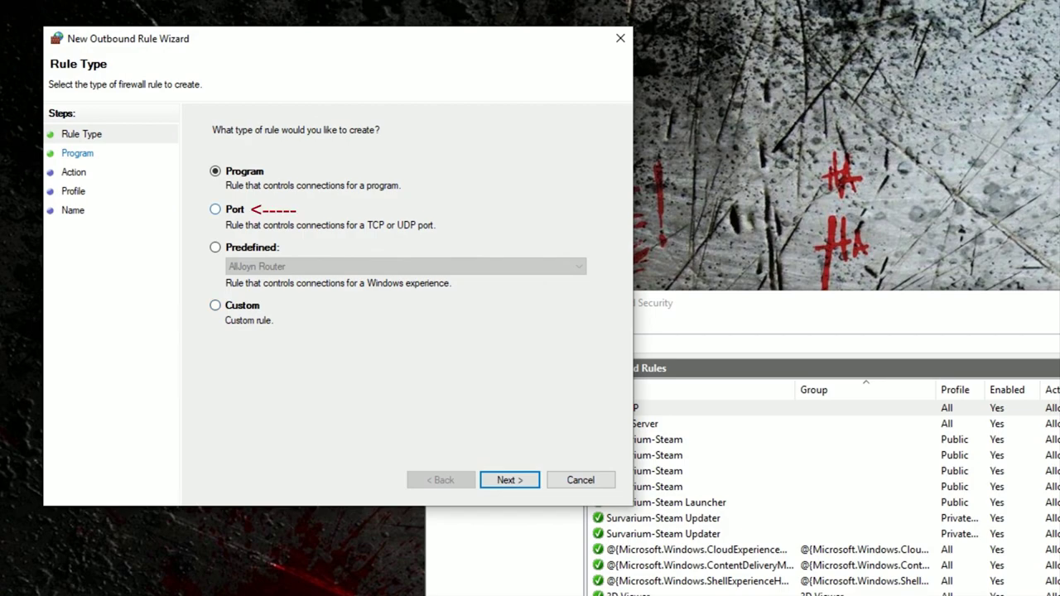
click(215, 208)
click(509, 480)
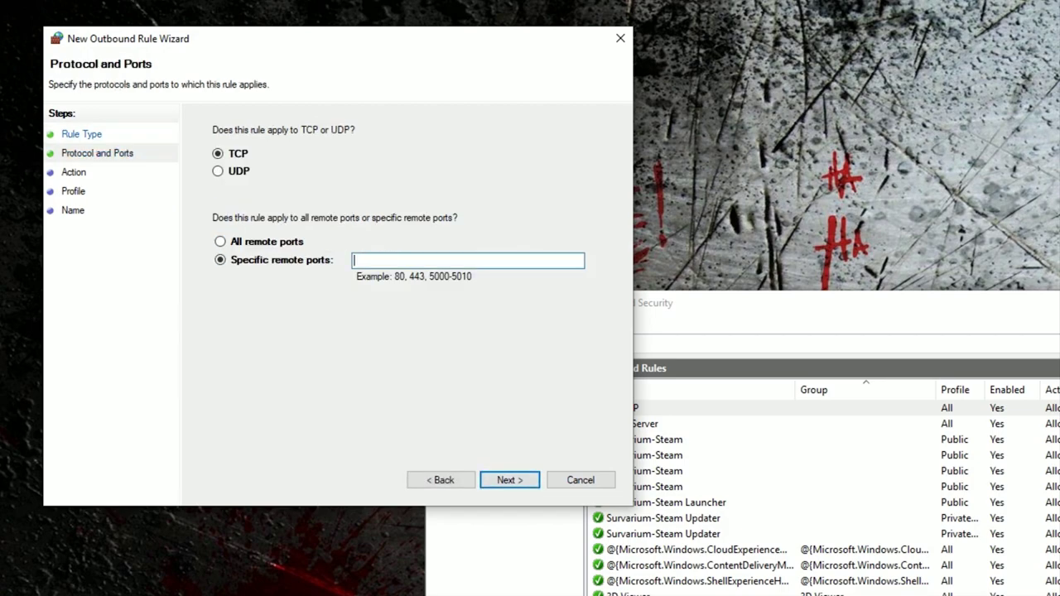
click(217, 170)
click(468, 261)
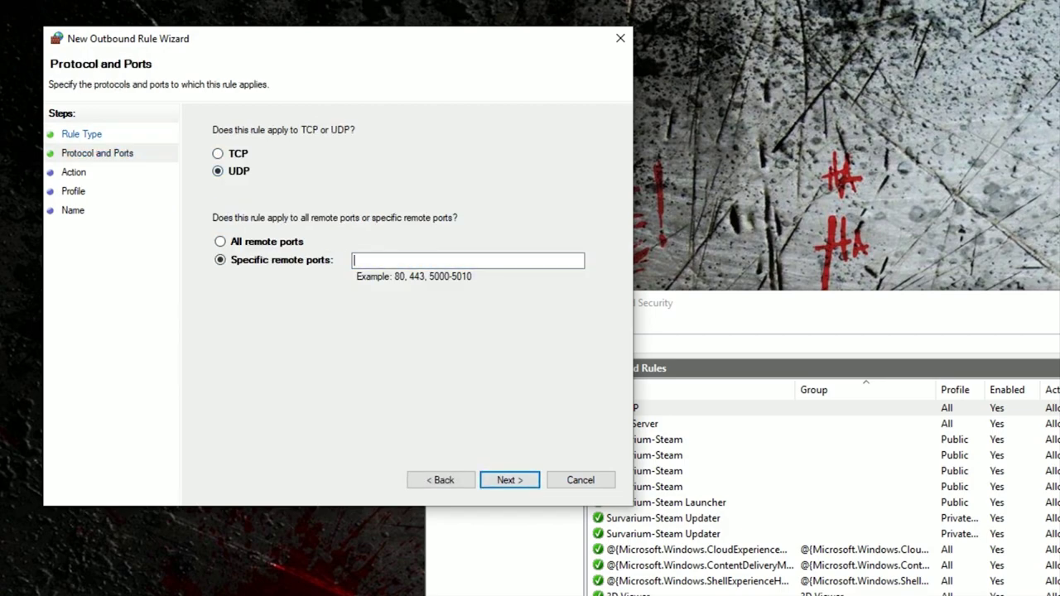
text(2302-2305)
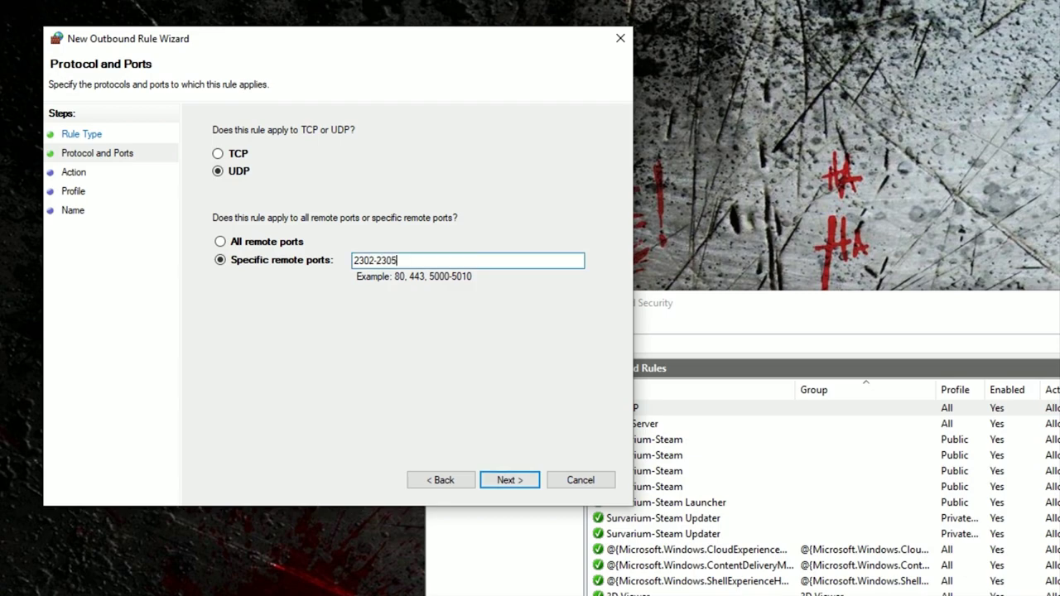
click(509, 479)
Step: Allow the connection on the domain, private and public profiles, and finish the outbound rule with the name DZ UDP
click(215, 162)
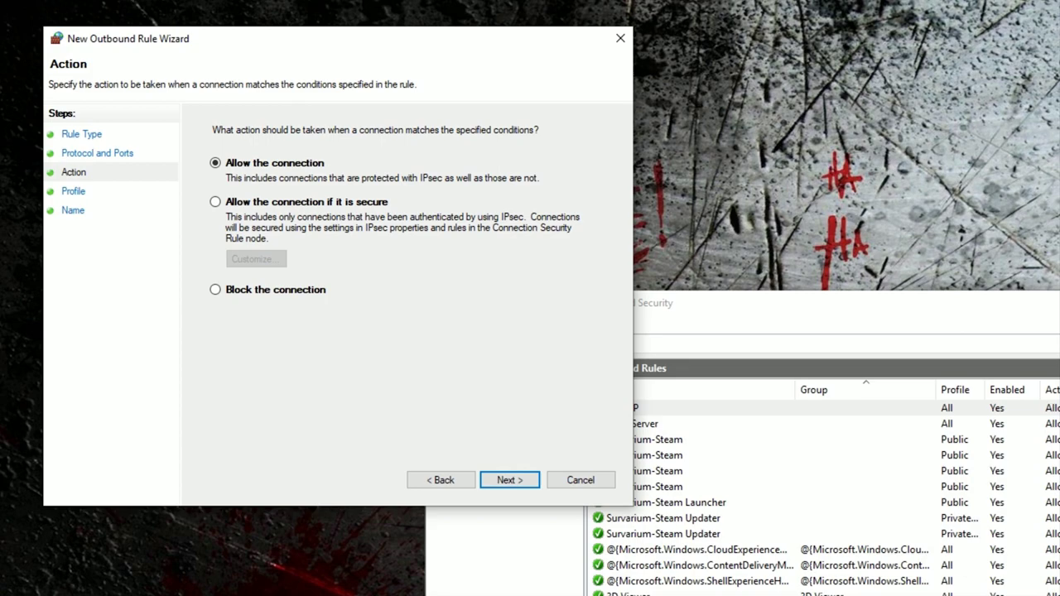
click(510, 480)
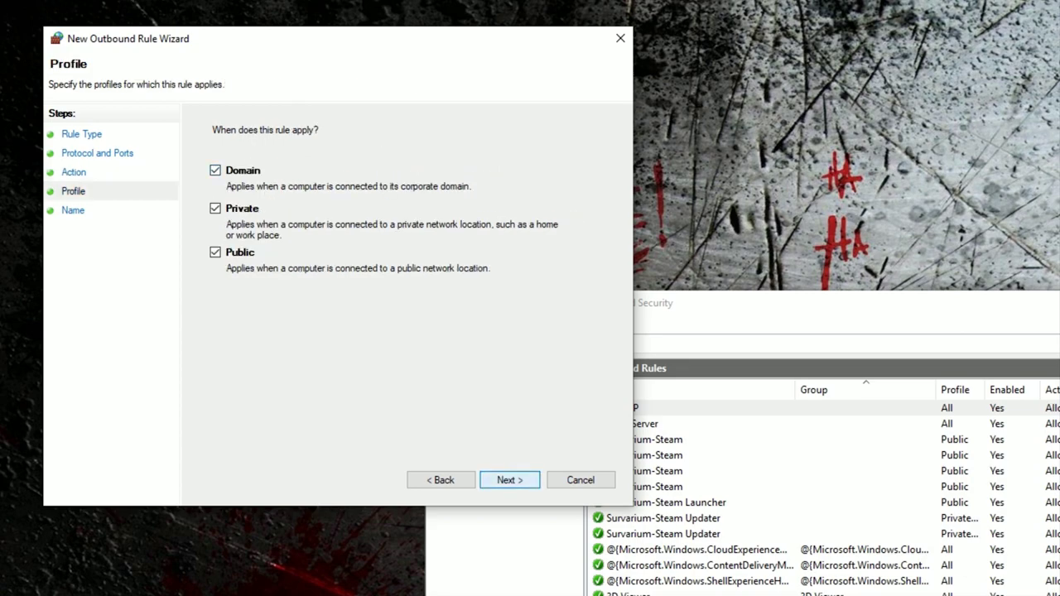
key(Return)
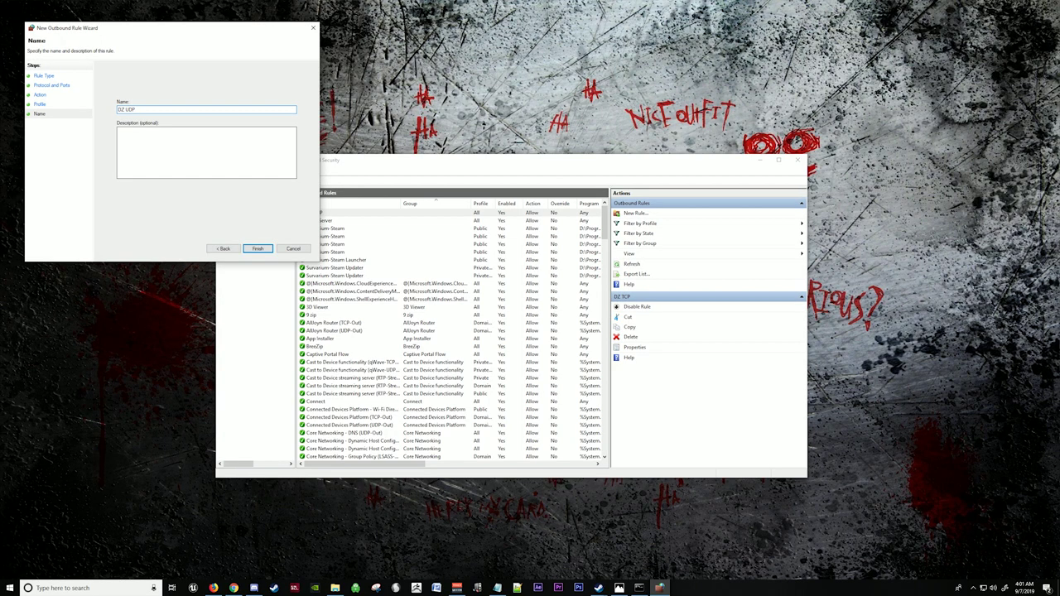
click(258, 248)
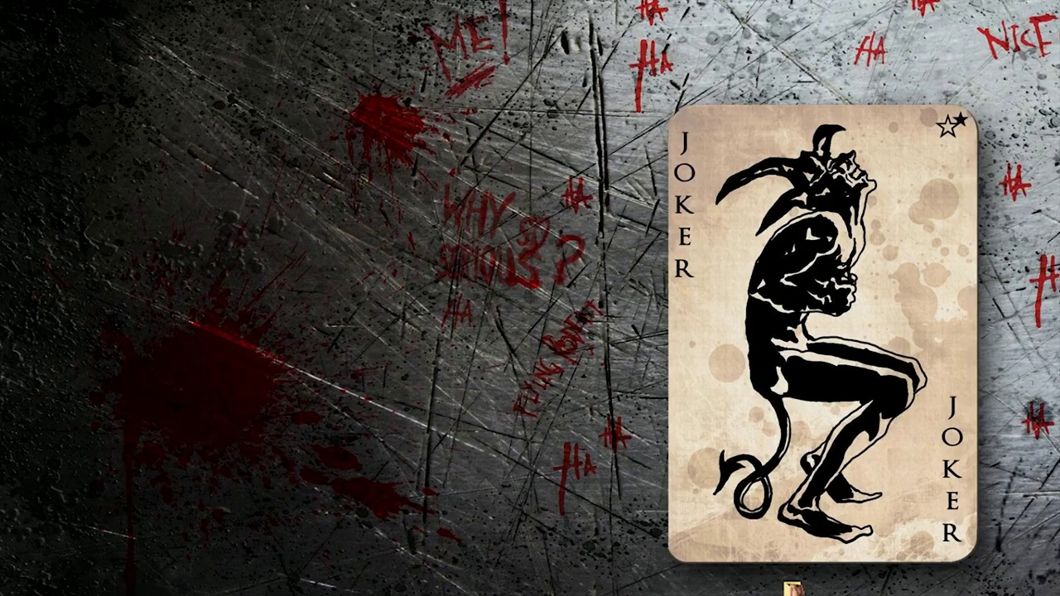
Step: Open the folder D:\Program Files (x86)\Steam\steamapps\common in File Explorer
click(336, 588)
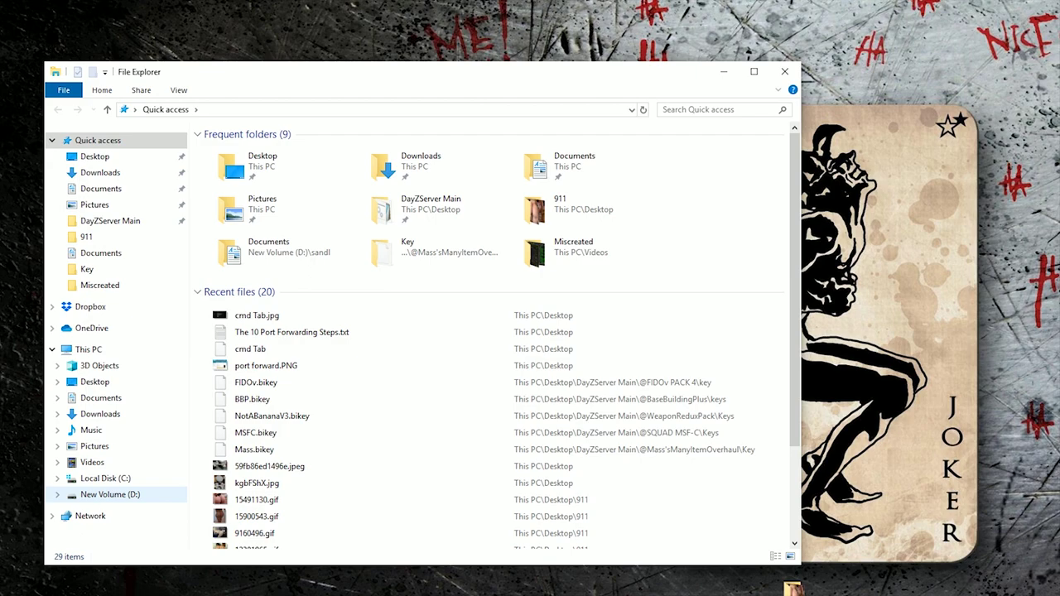
click(110, 495)
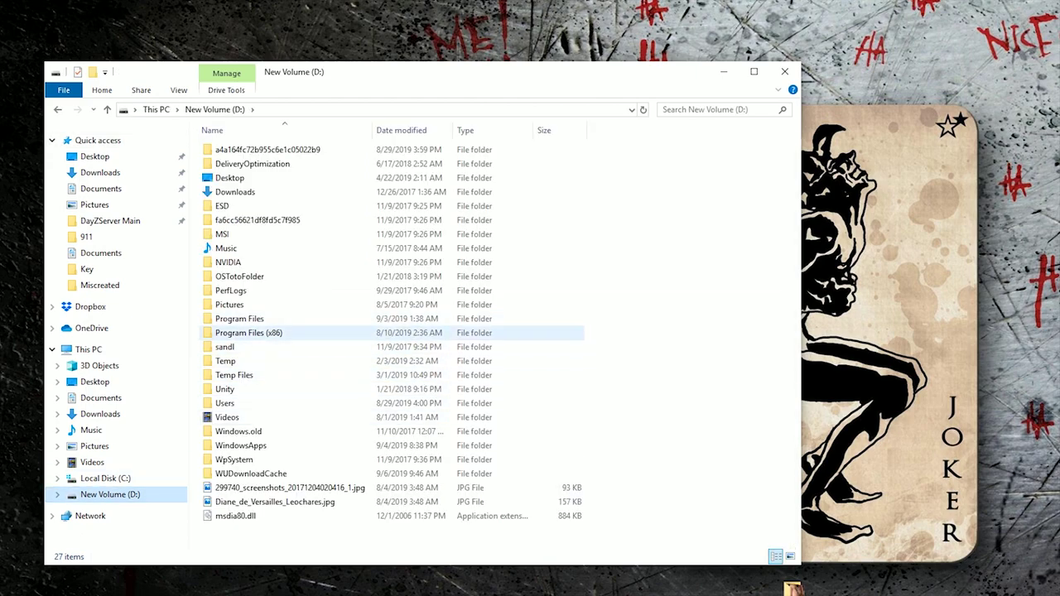
double_click(249, 332)
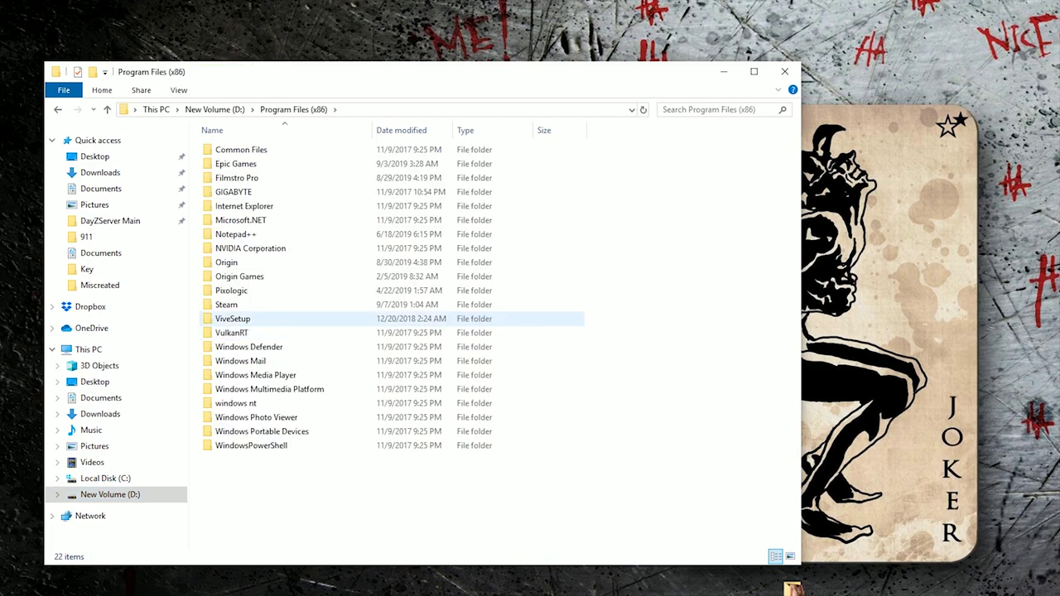
double_click(236, 305)
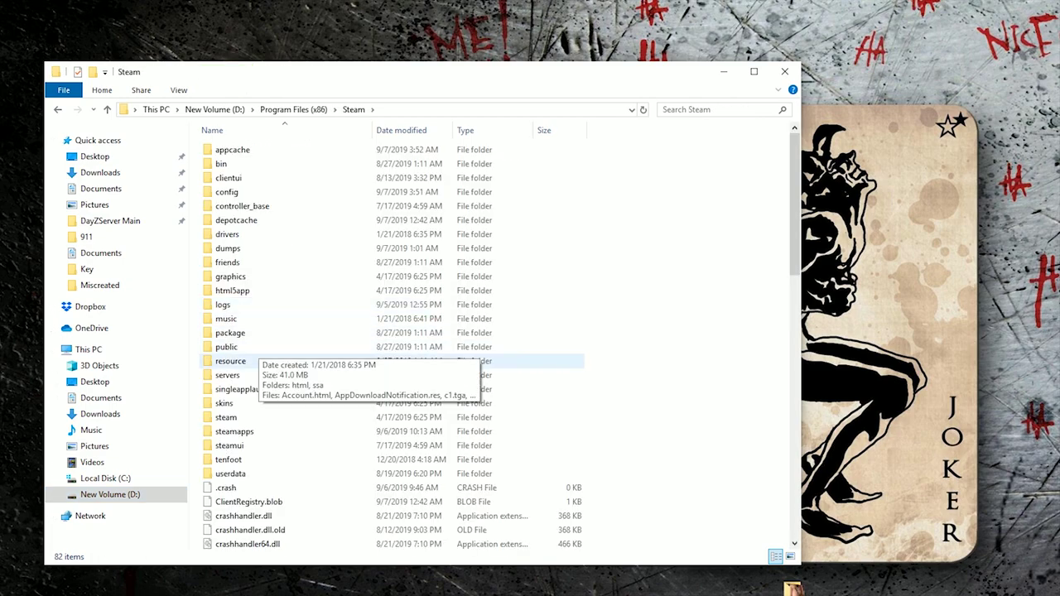
double_click(234, 431)
click(238, 164)
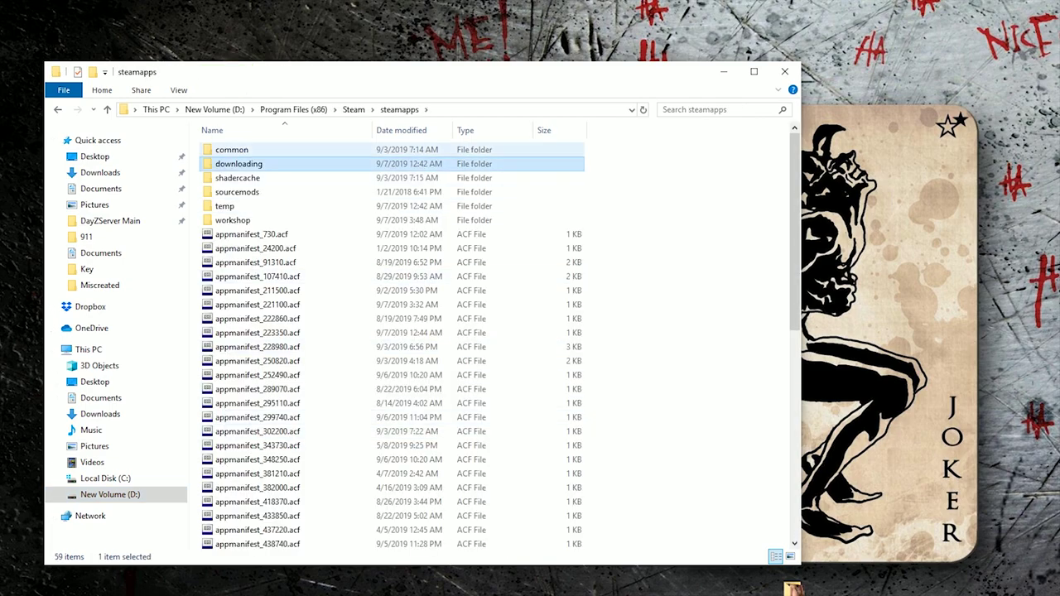
double_click(232, 150)
Step: Start the DayZ server by running RUN.bat from the DayZServer folder
click(235, 304)
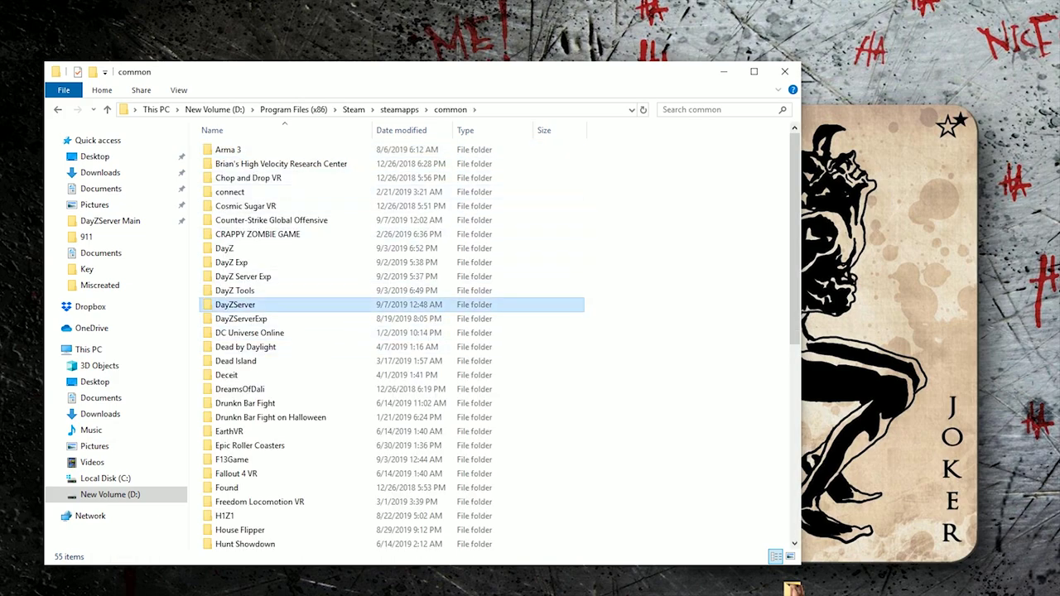
double_click(236, 305)
click(230, 164)
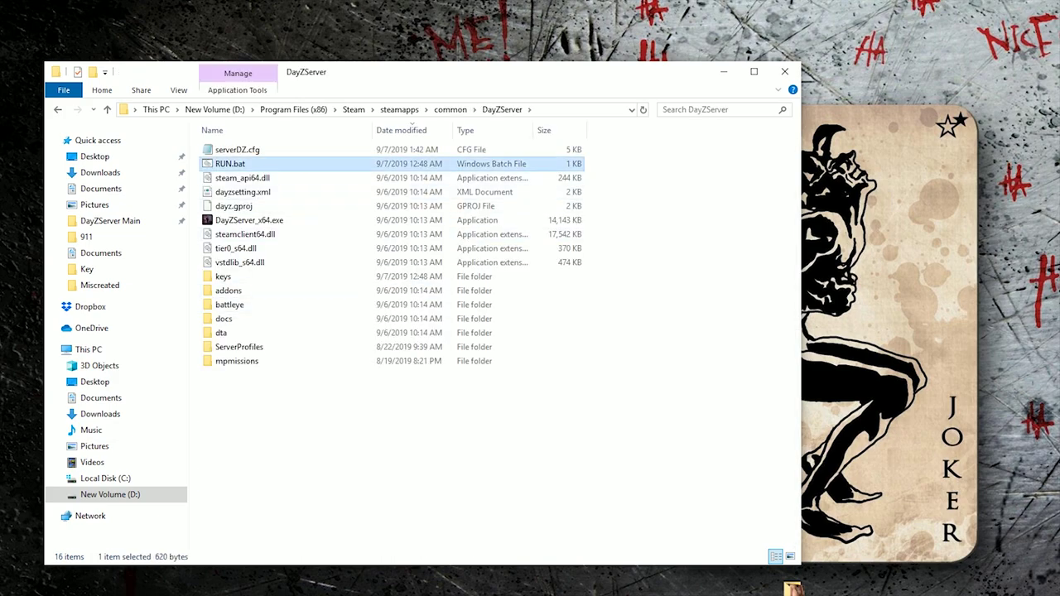
double_click(230, 164)
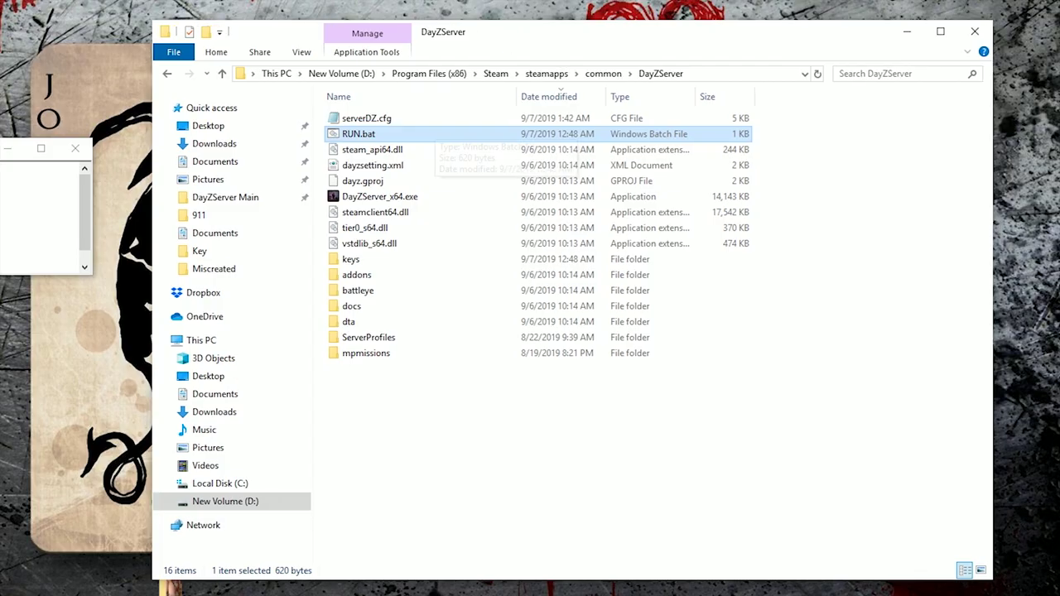
Step: Open the server configuration file serverDZ.cfg in Notepad++
click(367, 118)
right_click(426, 119)
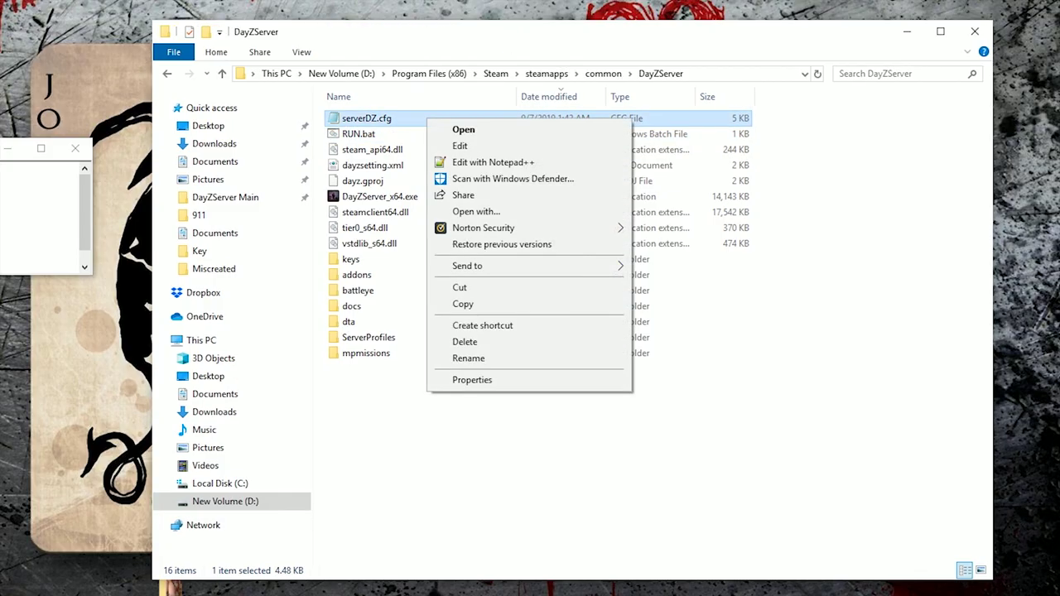
click(489, 162)
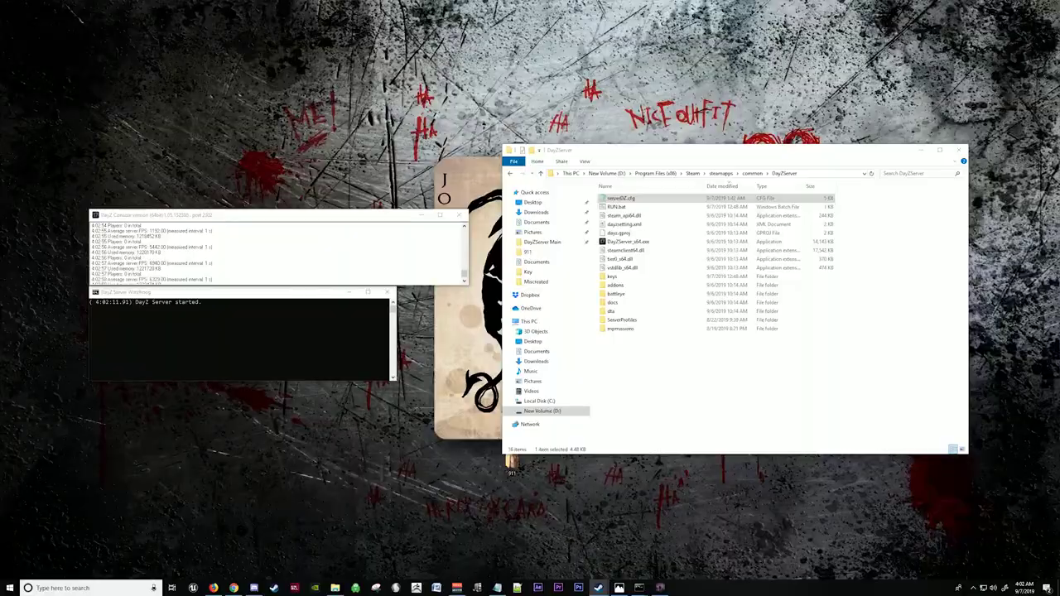
Step: Switch to Steam and run the DayZ client from the library's favorites
click(598, 588)
drag(282, 65, 723, 33)
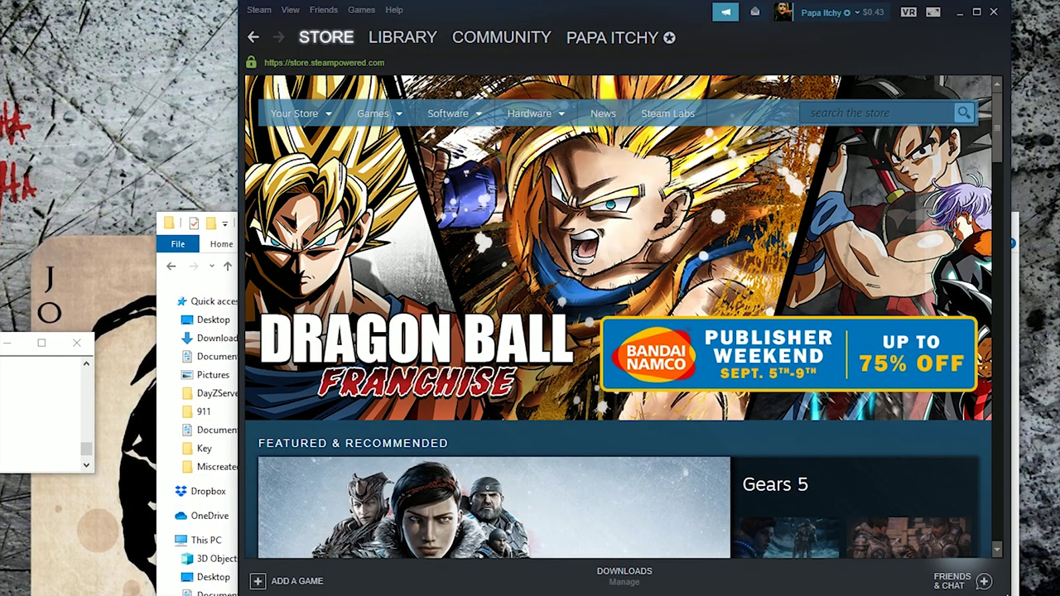
click(402, 37)
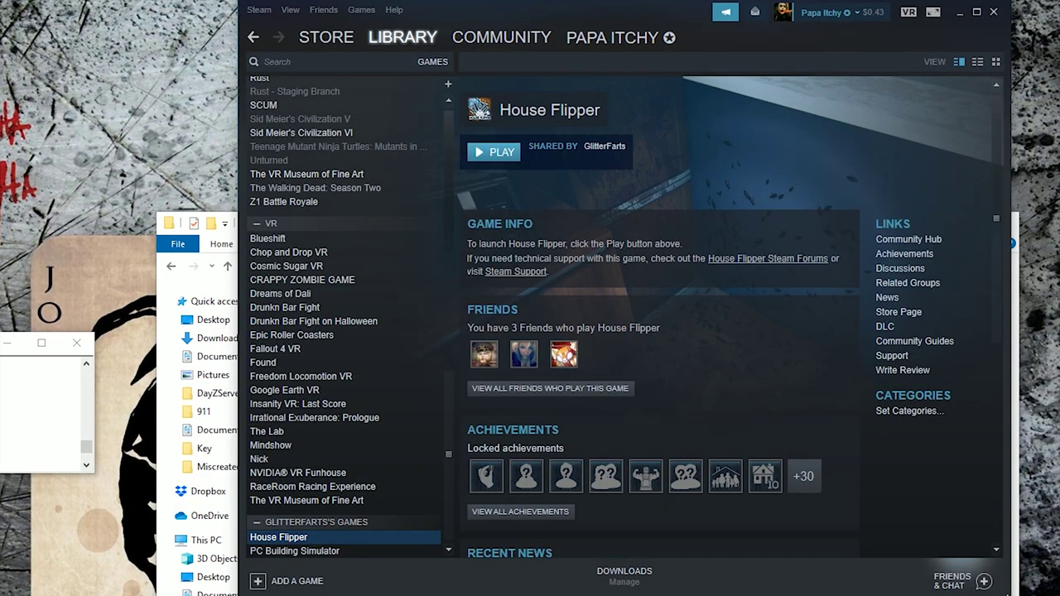
scroll(344, 315, up, 15)
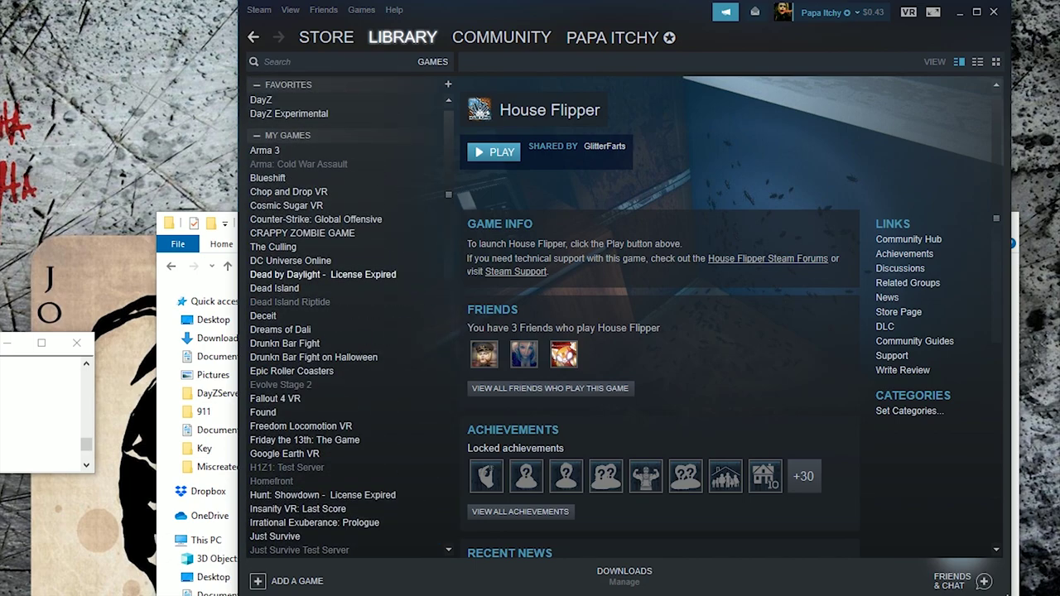
click(262, 99)
right_click(274, 100)
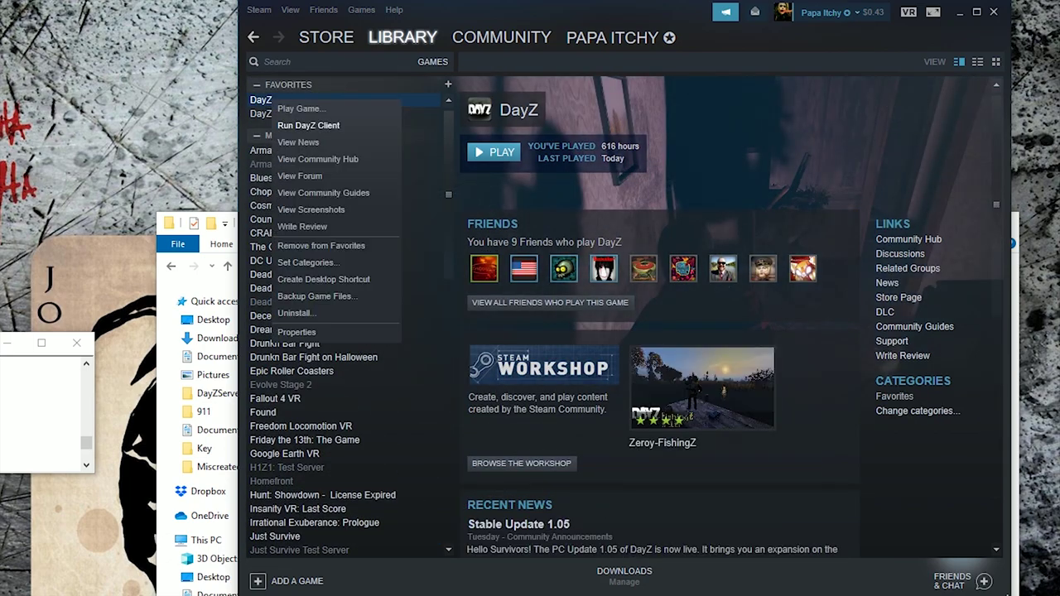
click(308, 125)
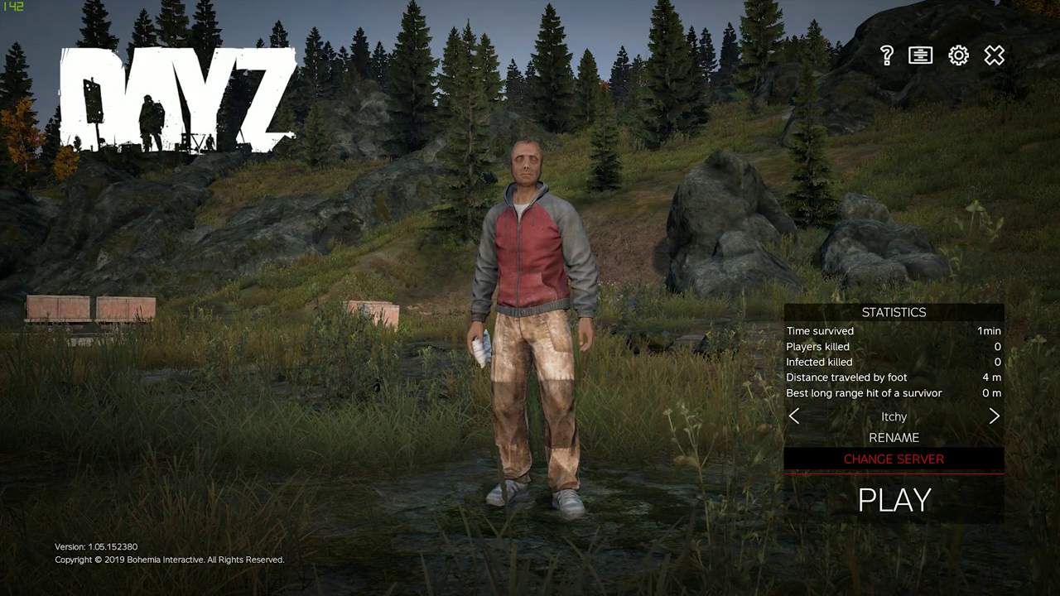
Step: Search the community servers in the DayZ server browser by the name Itchy and select Itchy's Renegade Rejects
click(894, 459)
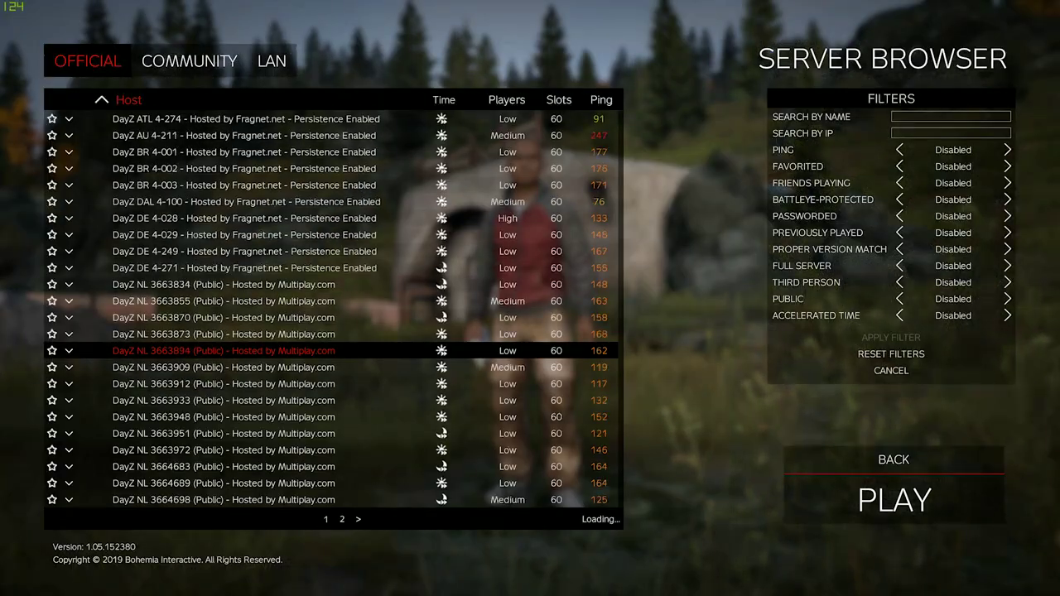
click(189, 61)
click(951, 116)
text(ltchy)
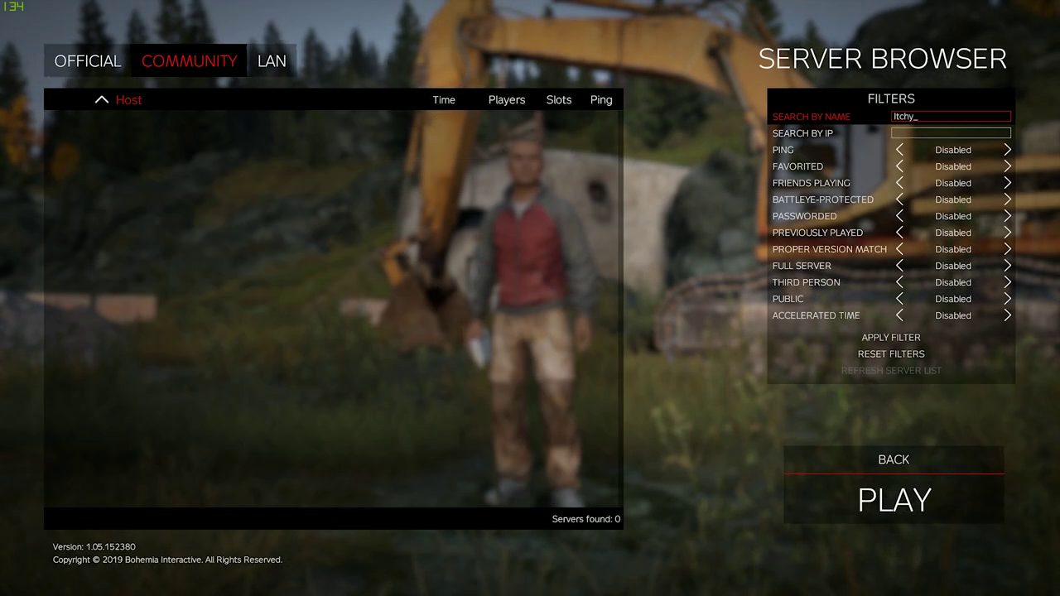
key(Return)
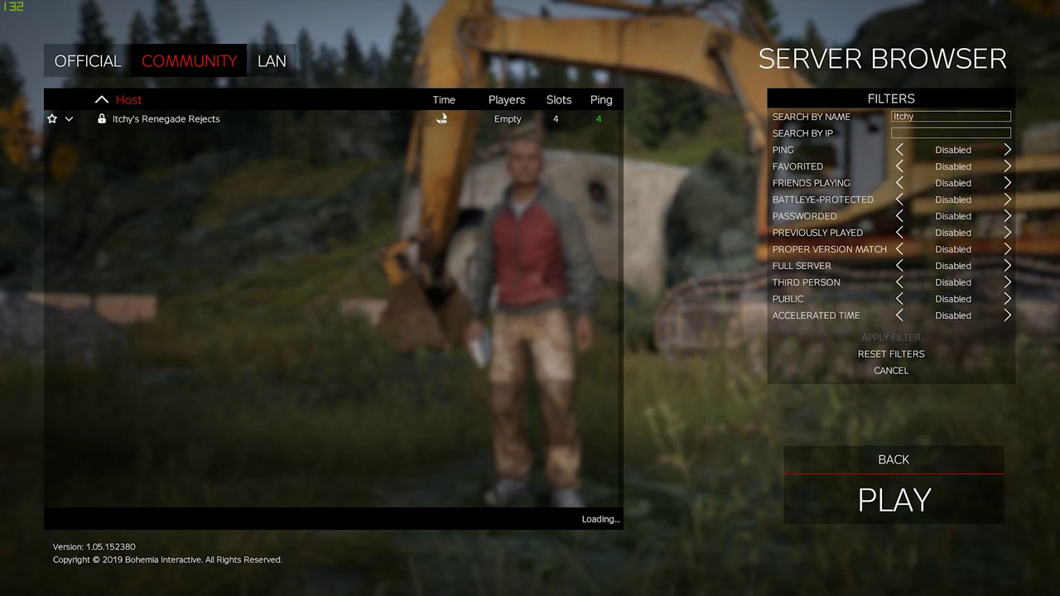
click(331, 118)
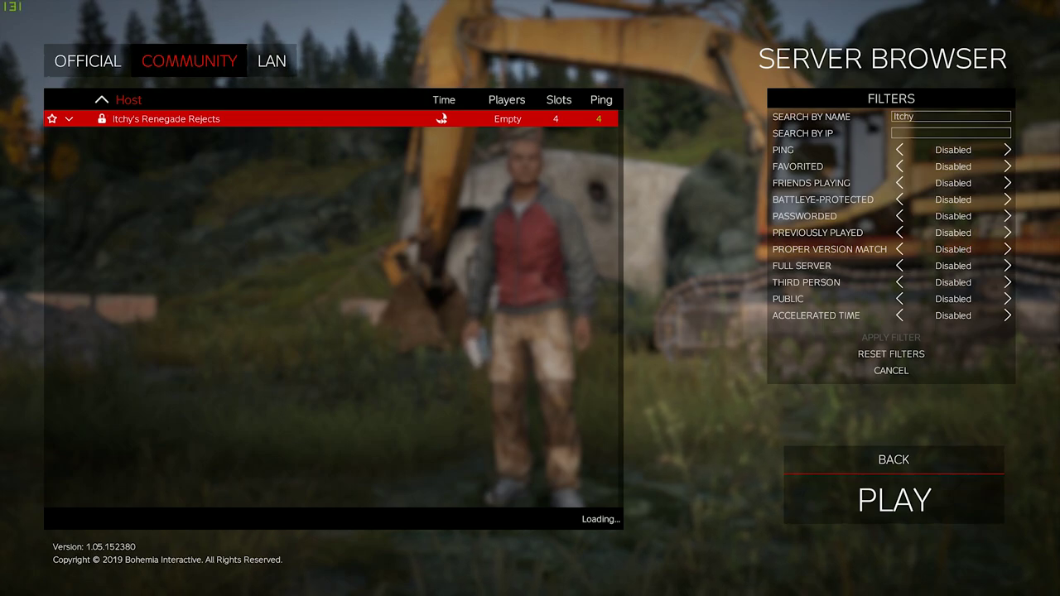
Step: Switch to DZSA Launcher, filter the servers by itchy, and view the launch options of Itchy's Renegade Rejects
key(alt+Tab)
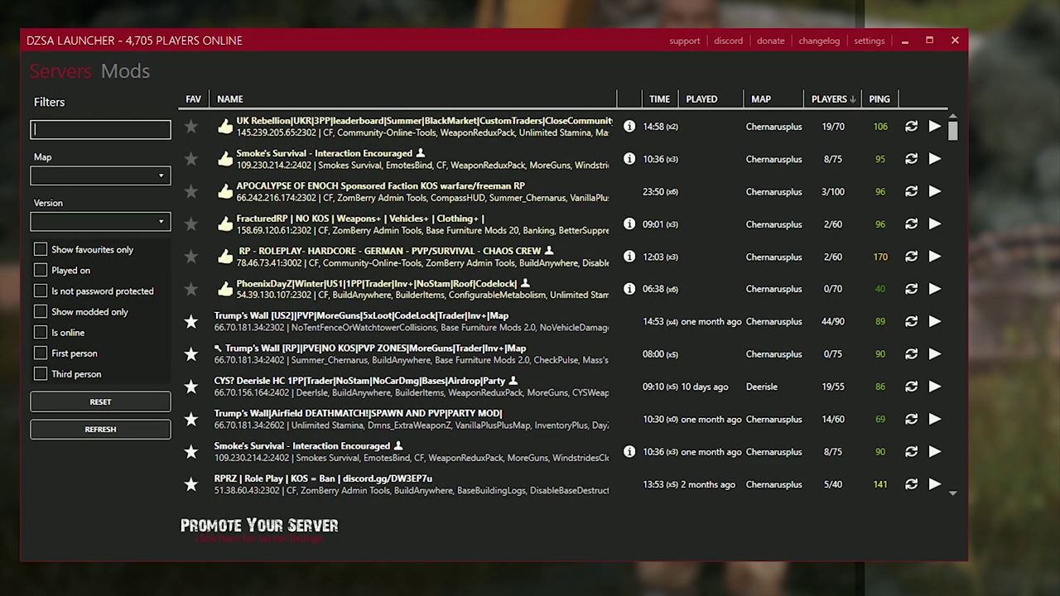
text(itchy)
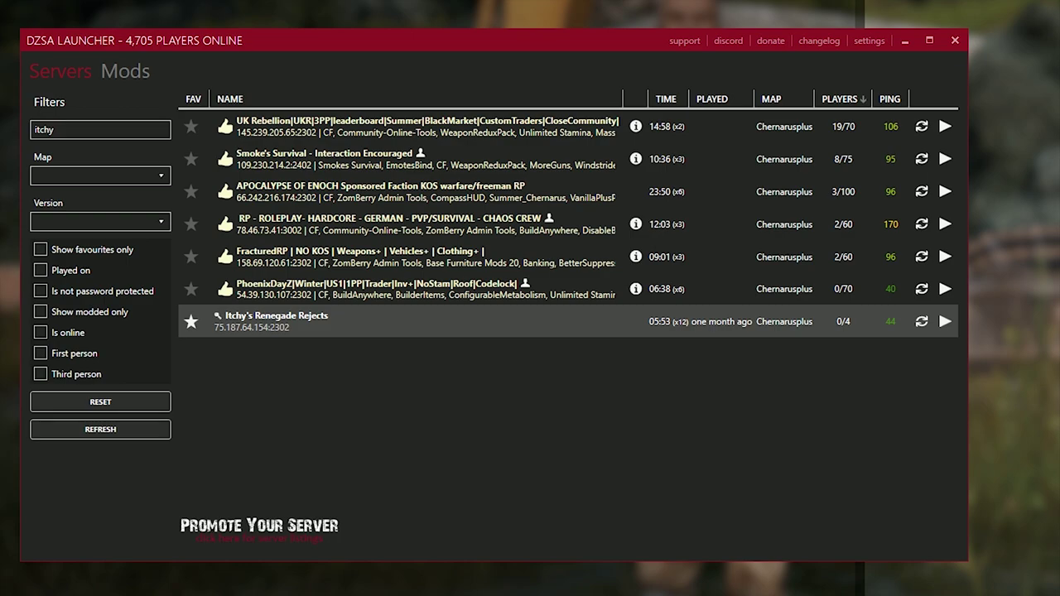
click(945, 322)
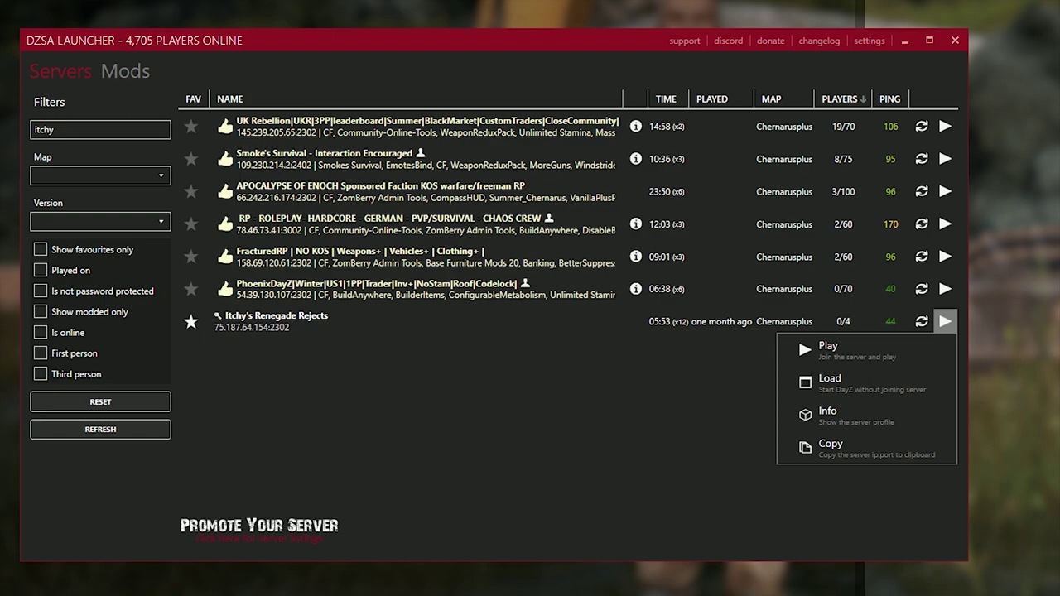
key(Escape)
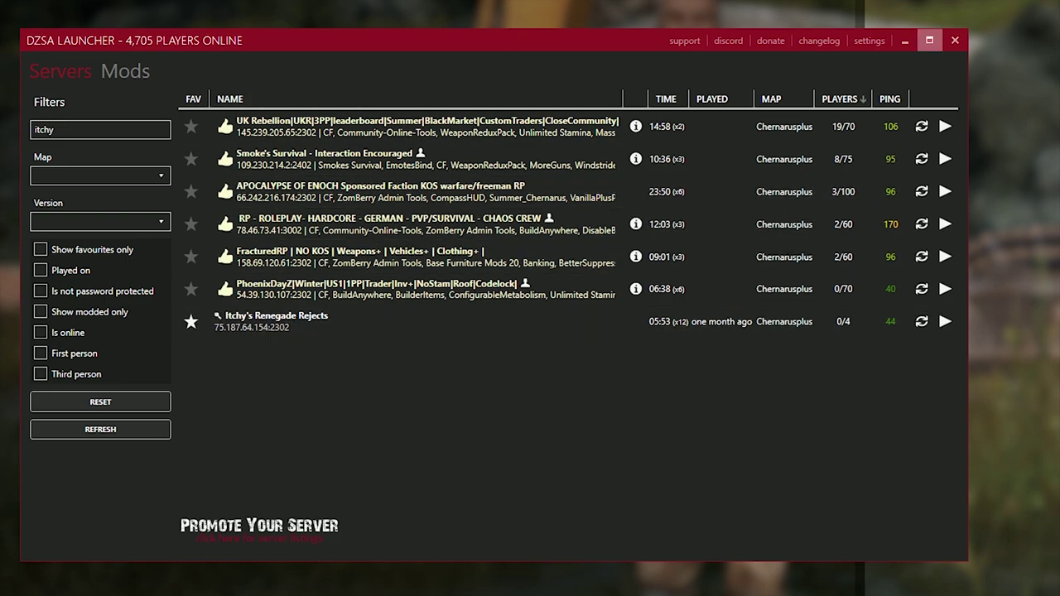
Step: Return to the DayZ server browser and join Itchy's Renegade Rejects by entering the game password
click(905, 41)
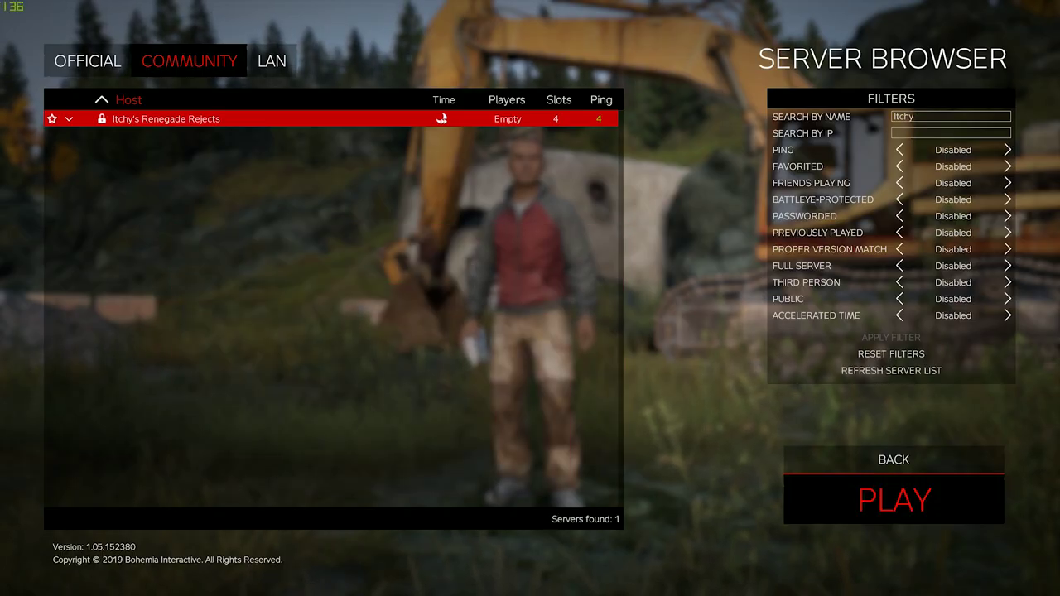
click(895, 500)
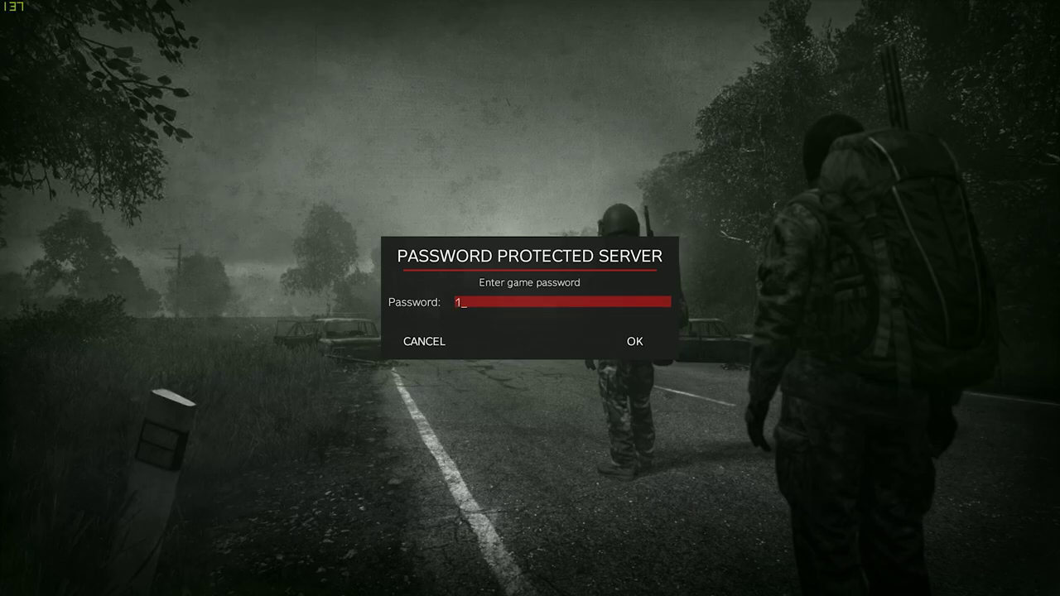
text(1)
key(Return)
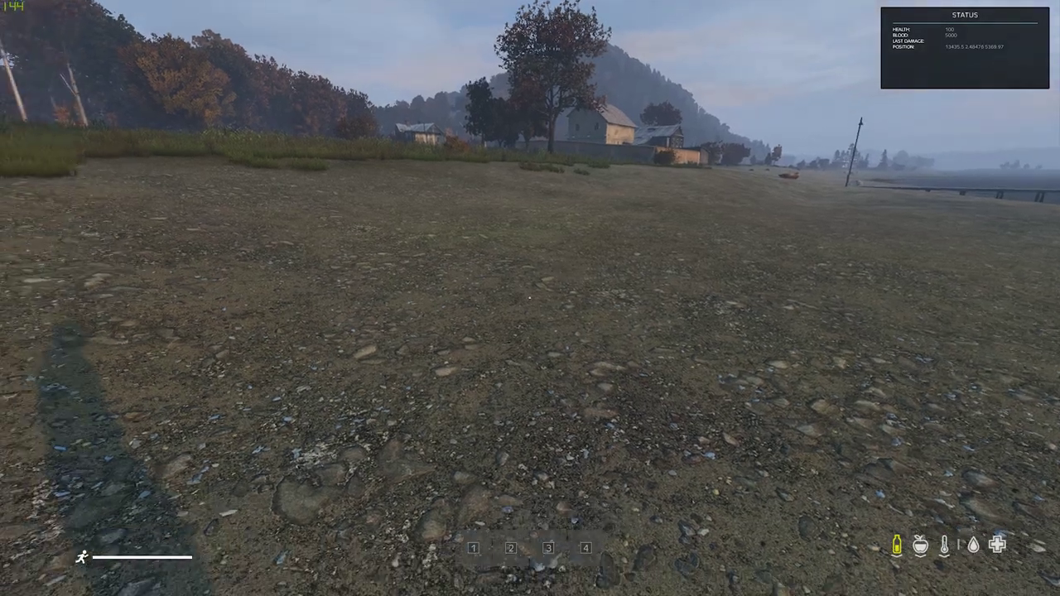
Step: Inspect the items in the character's hoodie in the inventory, and sprint along the beach
key(Tab)
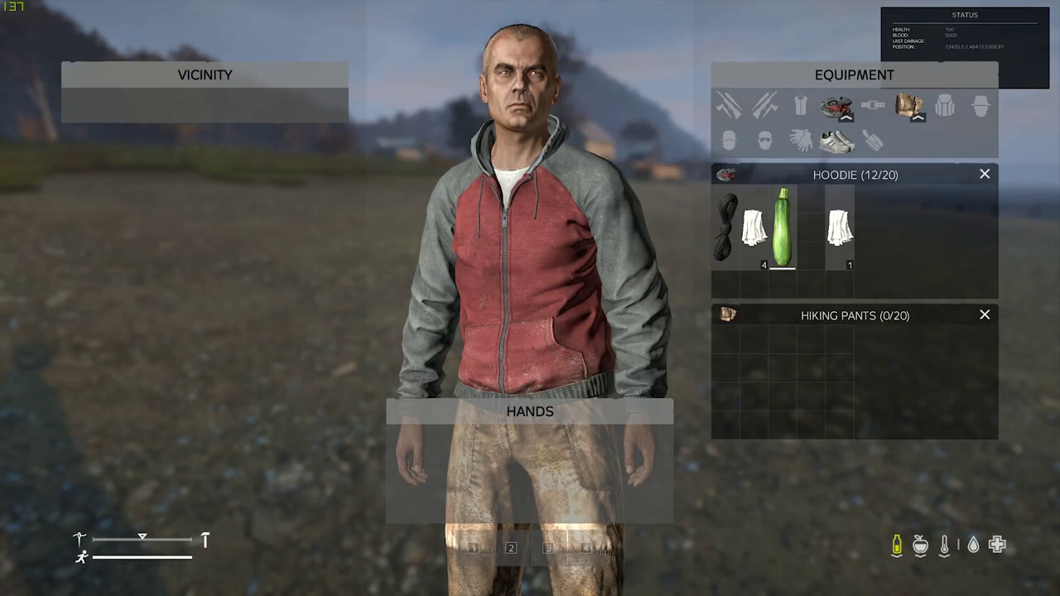
mouse_move(725, 228)
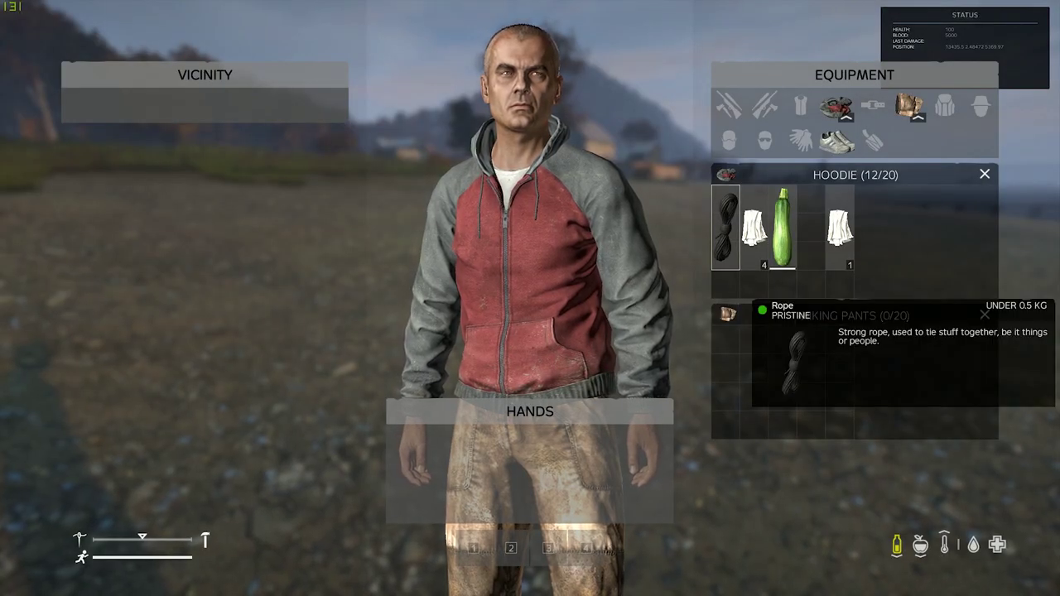
mouse_move(783, 228)
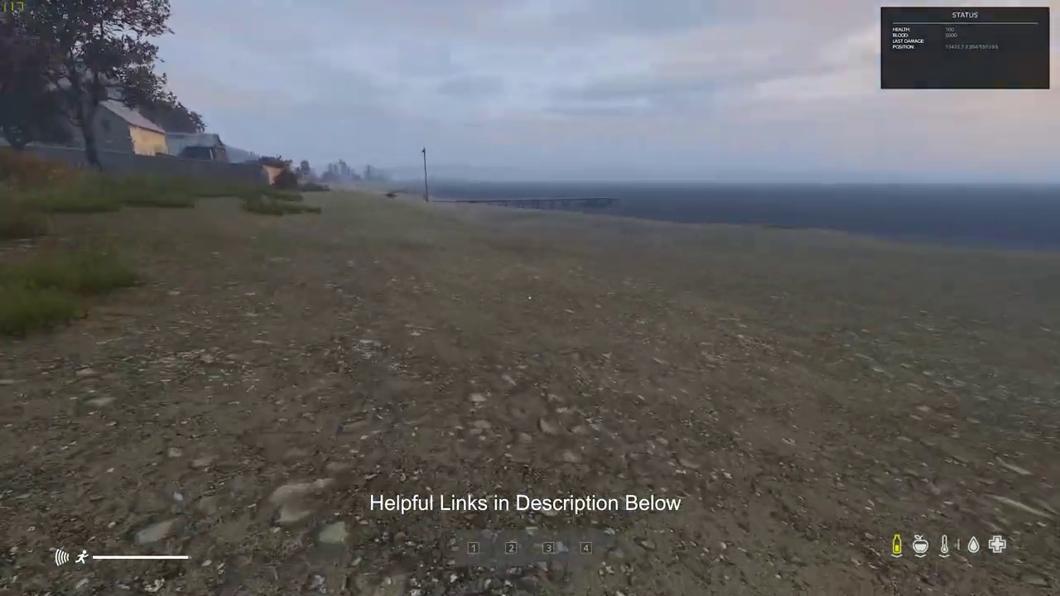
key(shift+w)
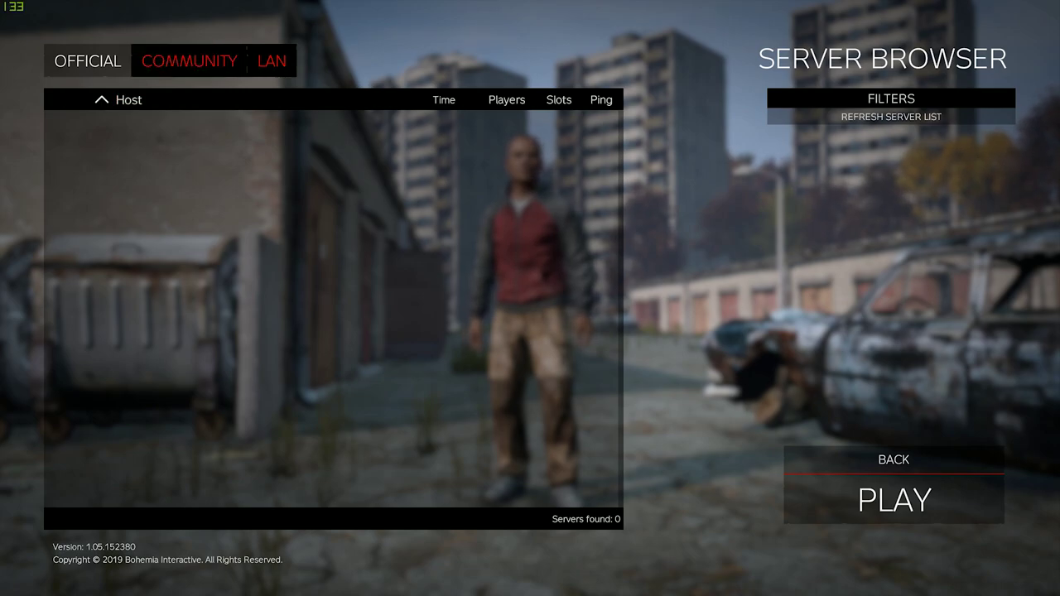
Step: Show the community servers in the DayZ server browser
click(189, 61)
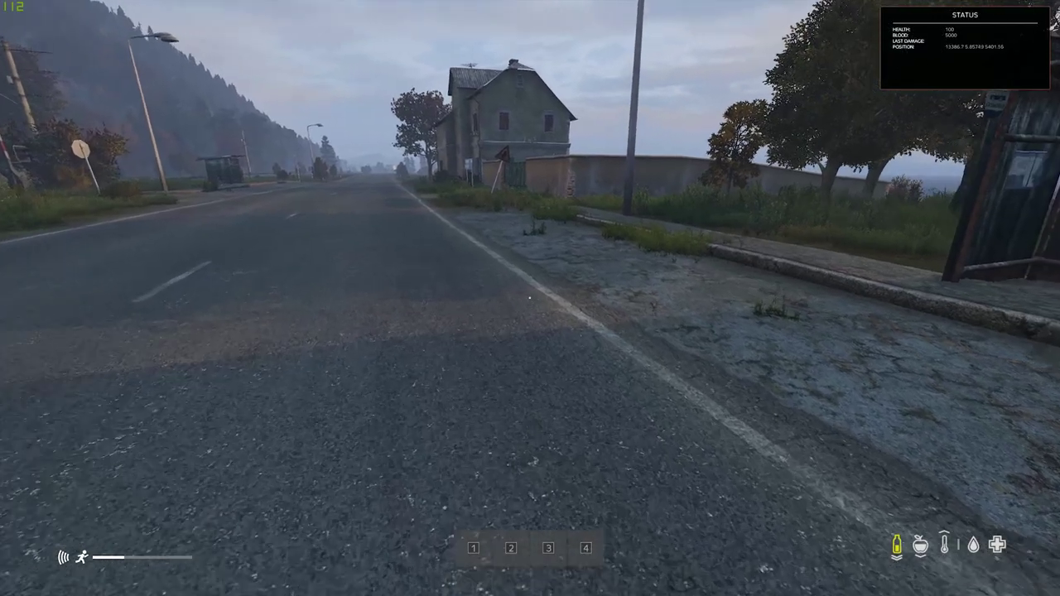
Step: Run and sprint the character along the coastal road past the walled house with the metal gate
key(w)
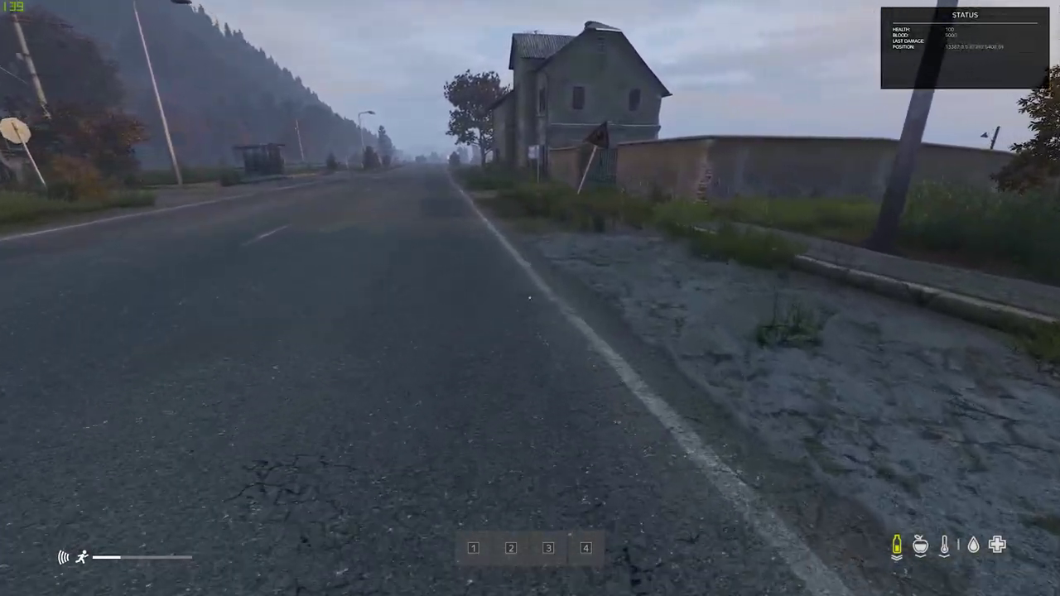
key(shift+w)
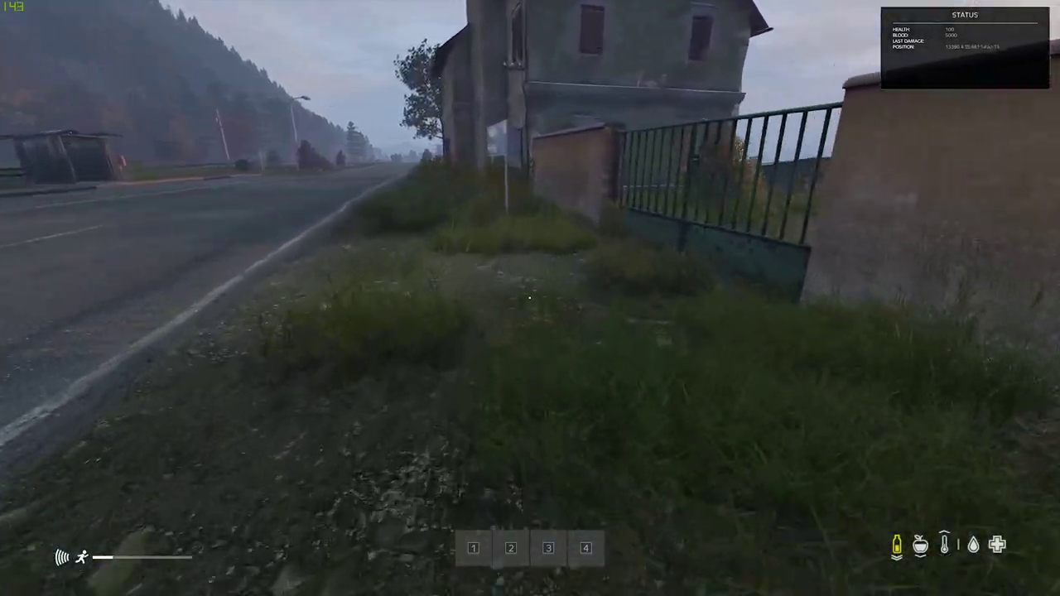
key(shift+w)
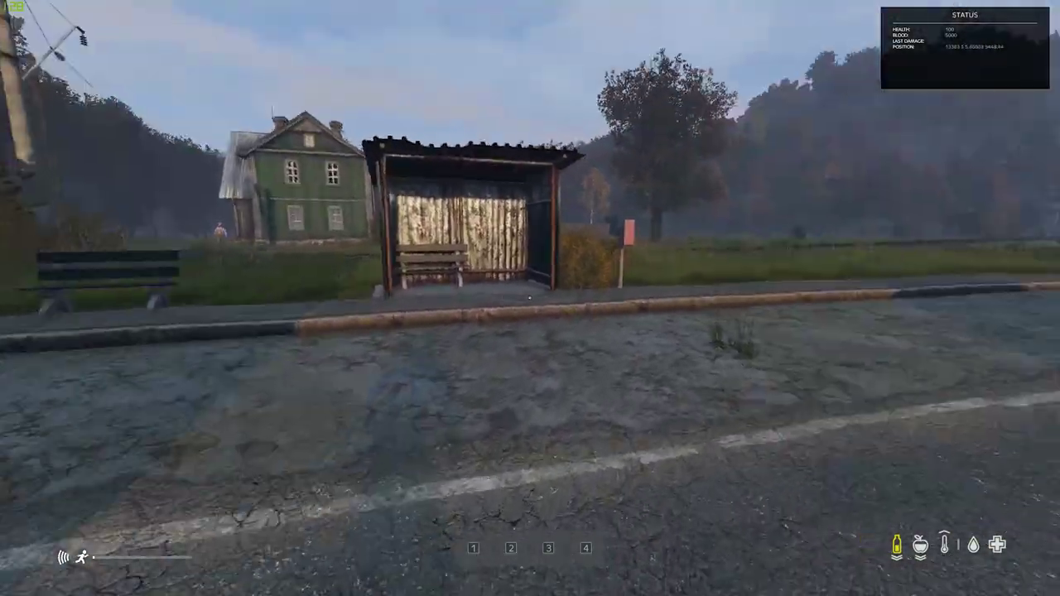